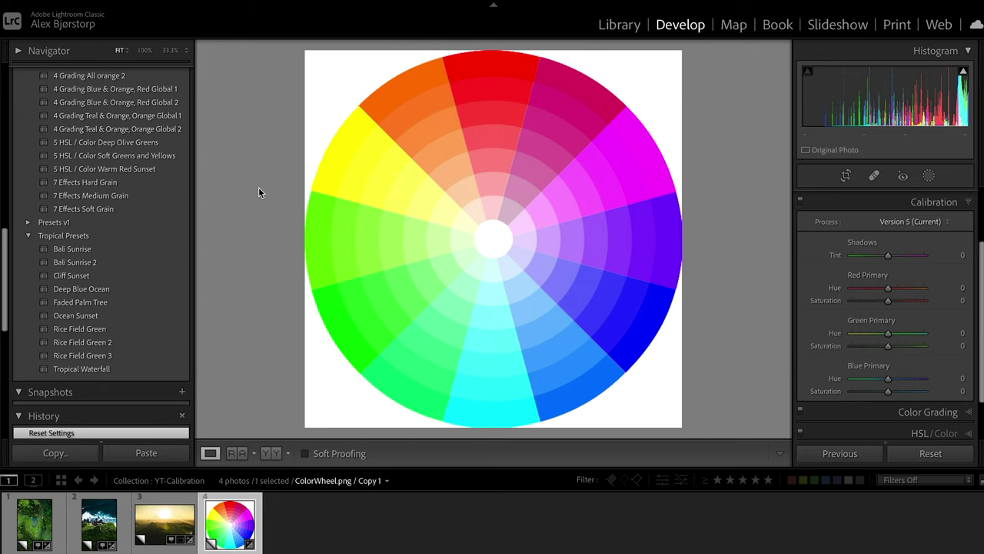
Reopen the Calibration settings, sweep Red Primary Hue between its extremes, then reset it to 0
{"action": "left_click", "coordinate": [943, 202]}
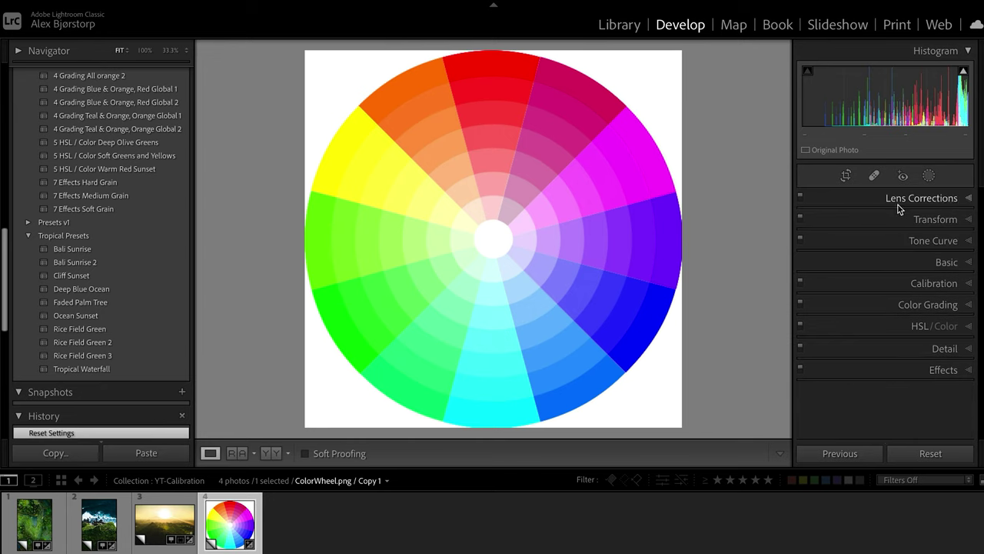
{"action": "left_click", "coordinate": [933, 283]}
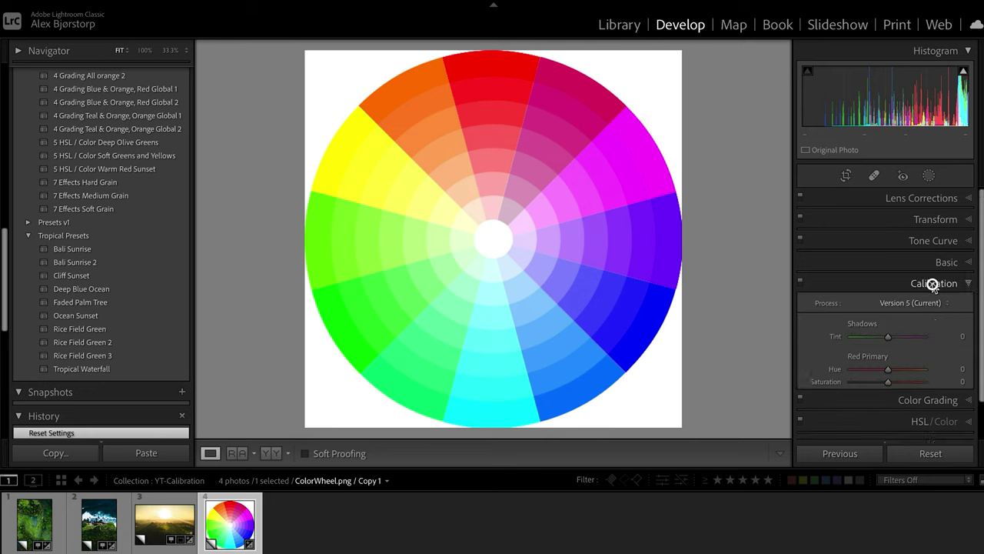
{"action": "scroll", "coordinate": [933, 257], "scroll_direction": "down", "scroll_amount": 3}
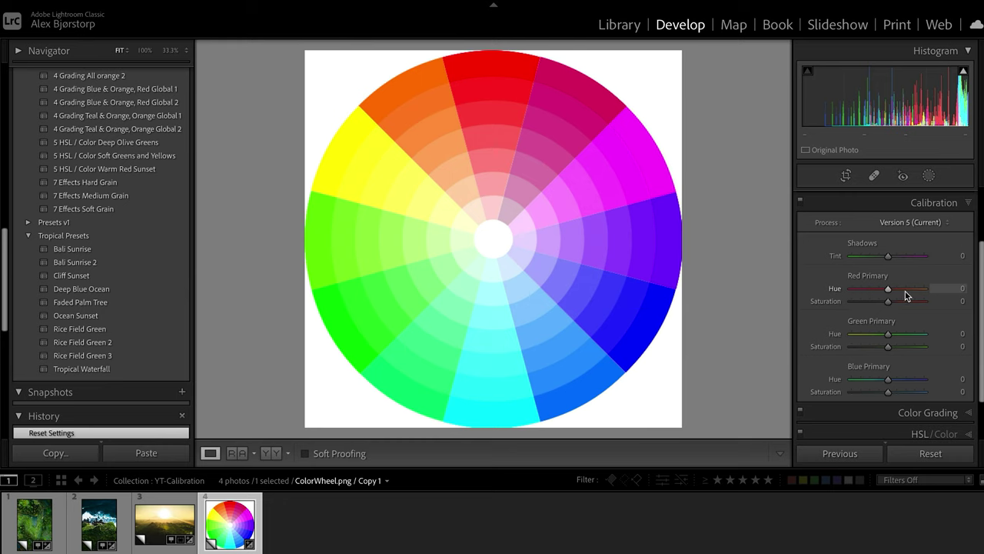
{"action": "left_click_drag", "start_coordinate": [888, 290], "coordinate": [832, 289]}
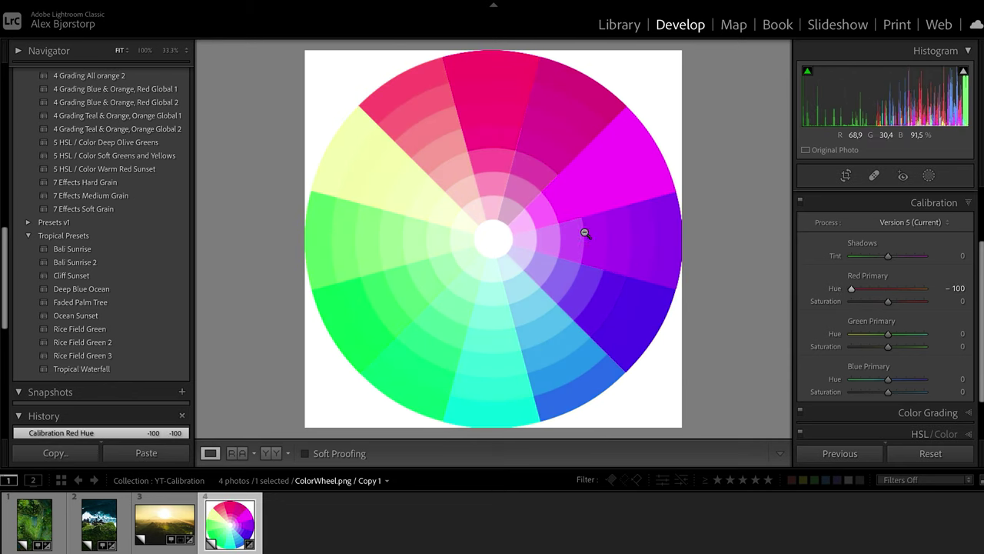
{"action": "left_click_drag", "start_coordinate": [851, 290], "coordinate": [930, 293]}
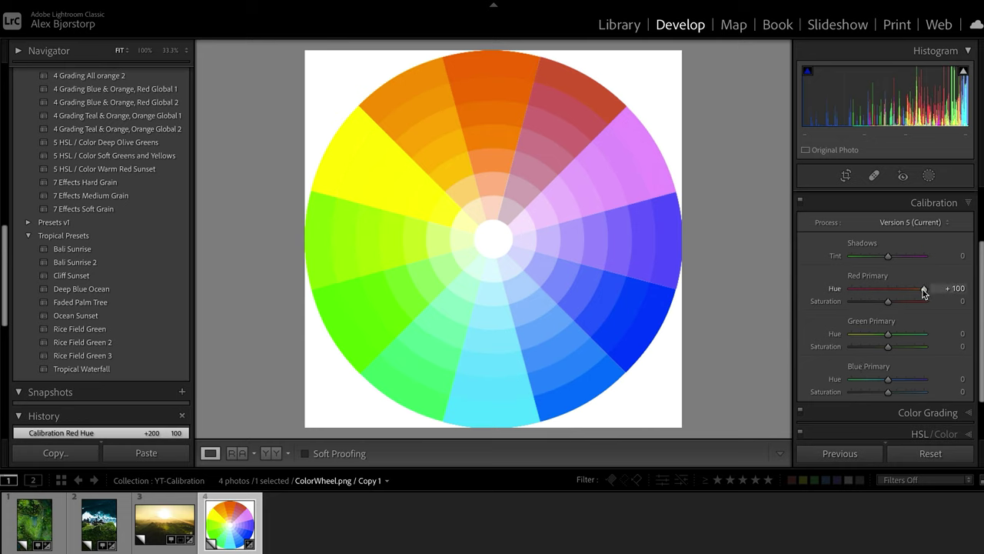
{"action": "left_click_drag", "start_coordinate": [923, 290], "coordinate": [890, 293]}
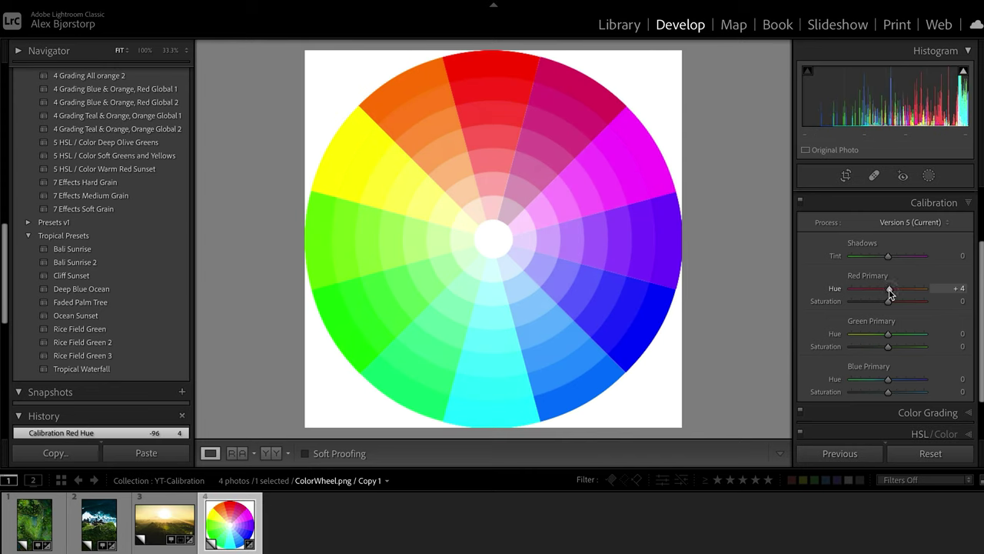
{"action": "double_click", "coordinate": [890, 293]}
Swing Green and Blue Primary Hue to their extremes and reset both to 0
{"action": "left_click_drag", "start_coordinate": [889, 334], "coordinate": [930, 336]}
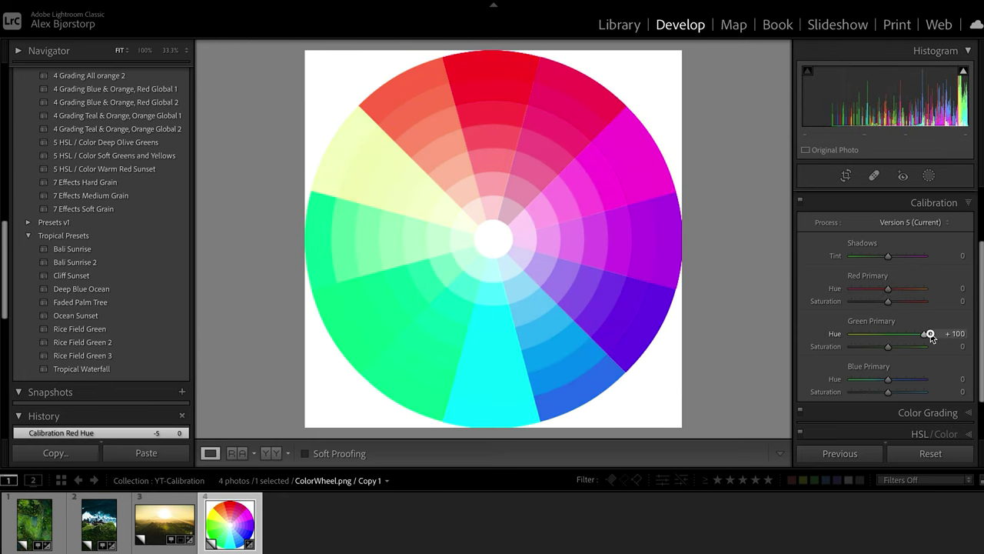
{"action": "left_click_drag", "start_coordinate": [931, 336], "coordinate": [822, 336]}
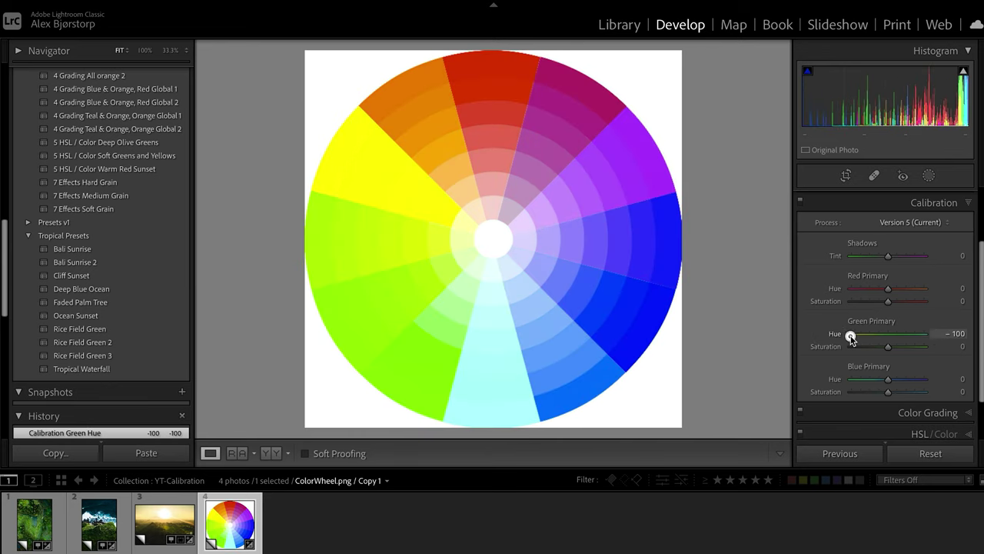
{"action": "double_click", "coordinate": [852, 336]}
{"action": "left_click_drag", "start_coordinate": [890, 379], "coordinate": [833, 381]}
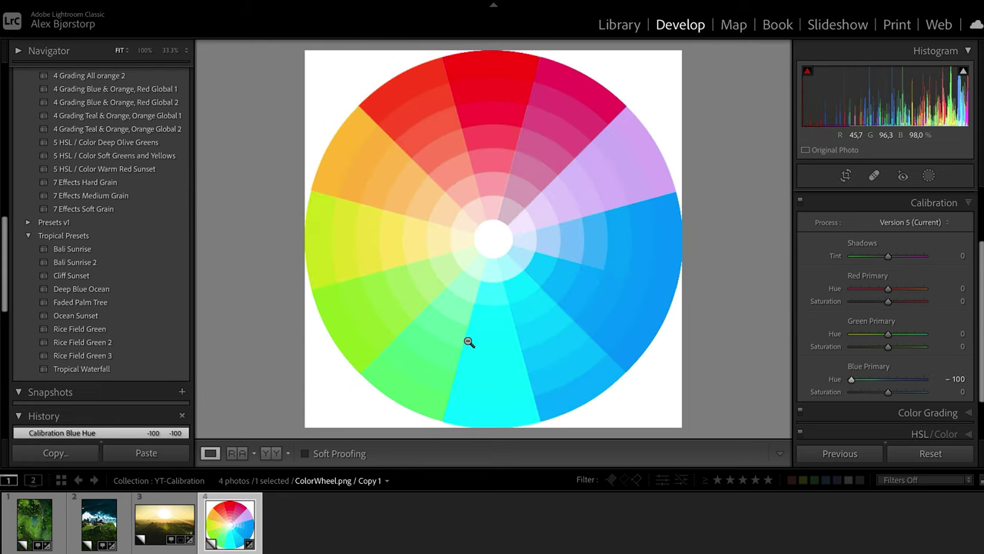
{"action": "double_click", "coordinate": [853, 380]}
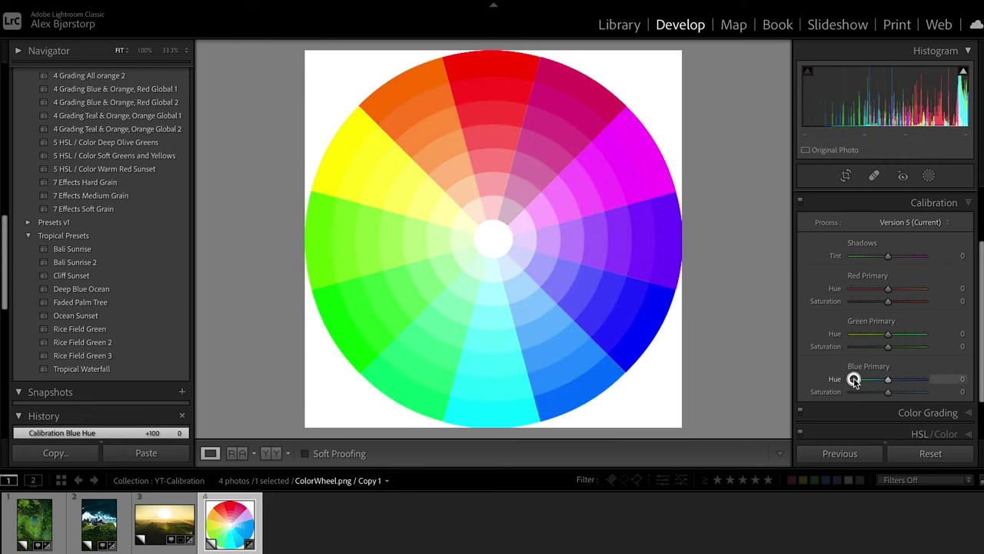
Test Red, Green and Blue Primary Saturation extremes, then reset all three to 0
{"action": "left_click_drag", "start_coordinate": [890, 303], "coordinate": [922, 305]}
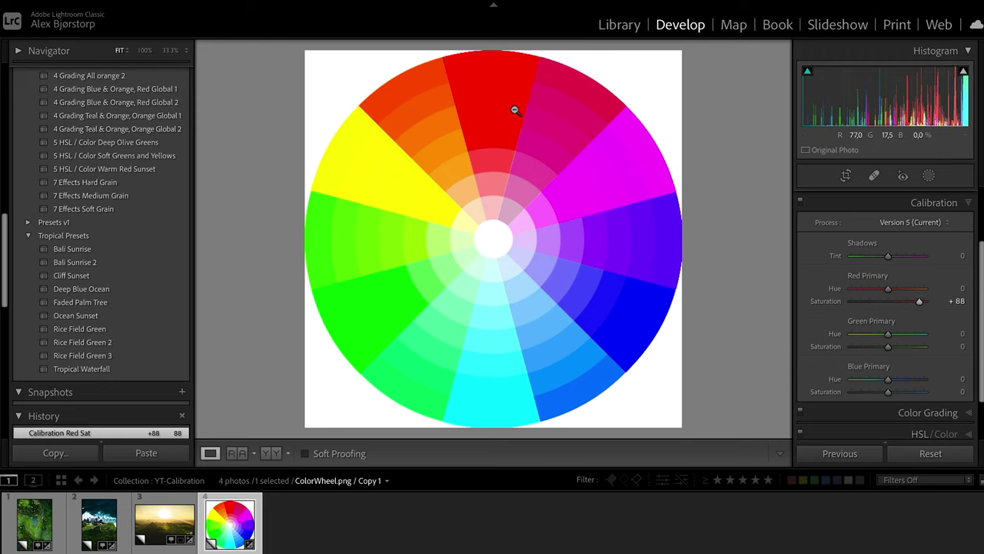
{"action": "left_click_drag", "start_coordinate": [922, 304], "coordinate": [831, 303]}
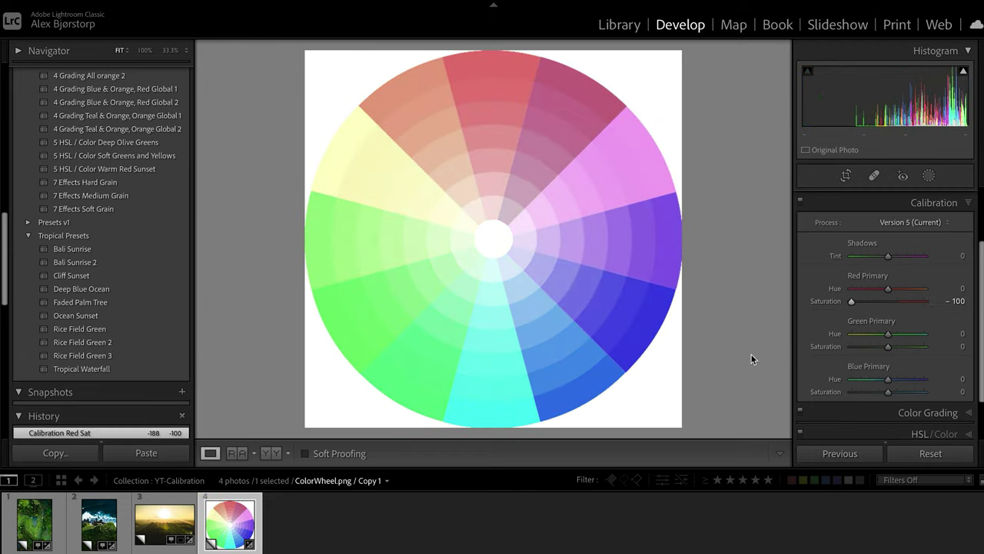
{"action": "left_click_drag", "start_coordinate": [889, 346], "coordinate": [801, 347]}
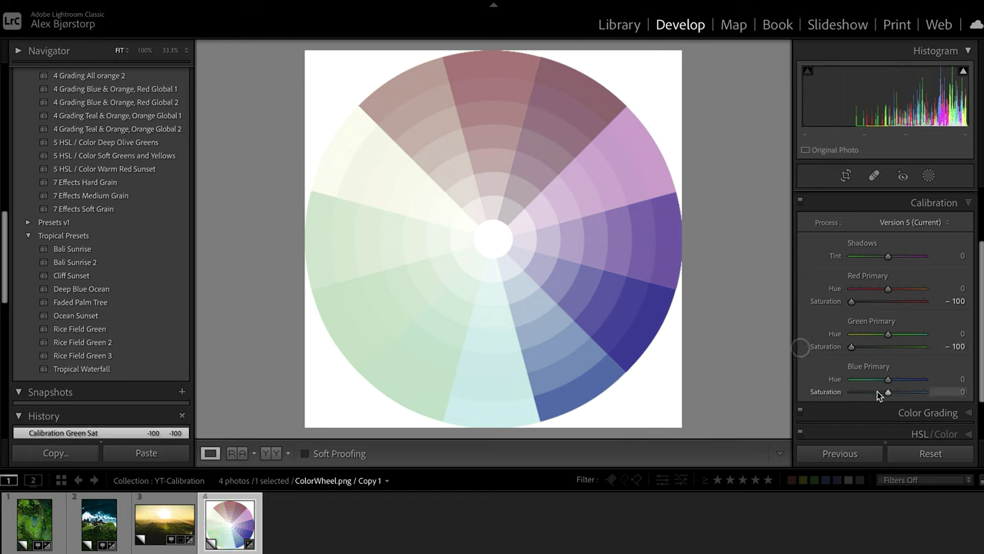
{"action": "left_click_drag", "start_coordinate": [888, 392], "coordinate": [782, 396]}
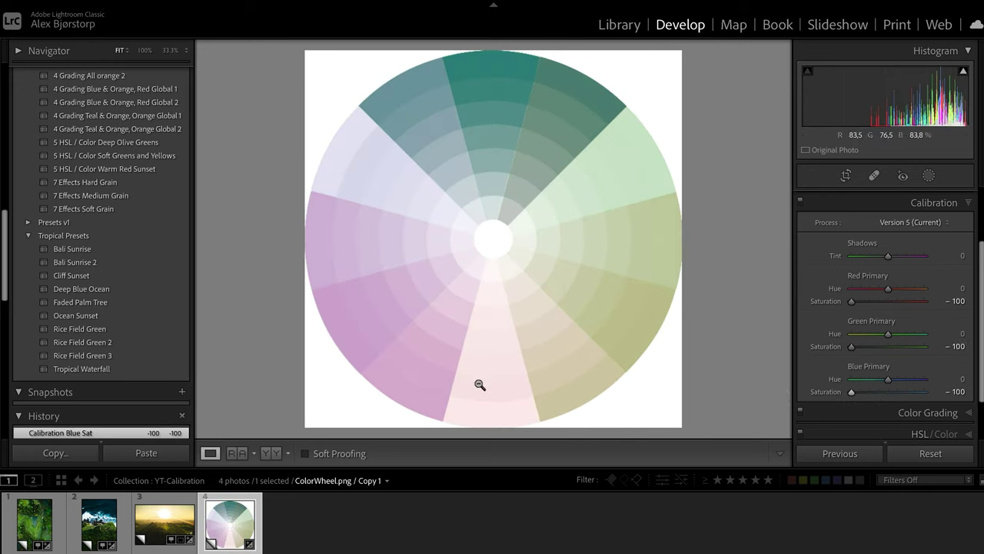
{"action": "double_click", "coordinate": [852, 391]}
{"action": "double_click", "coordinate": [852, 347]}
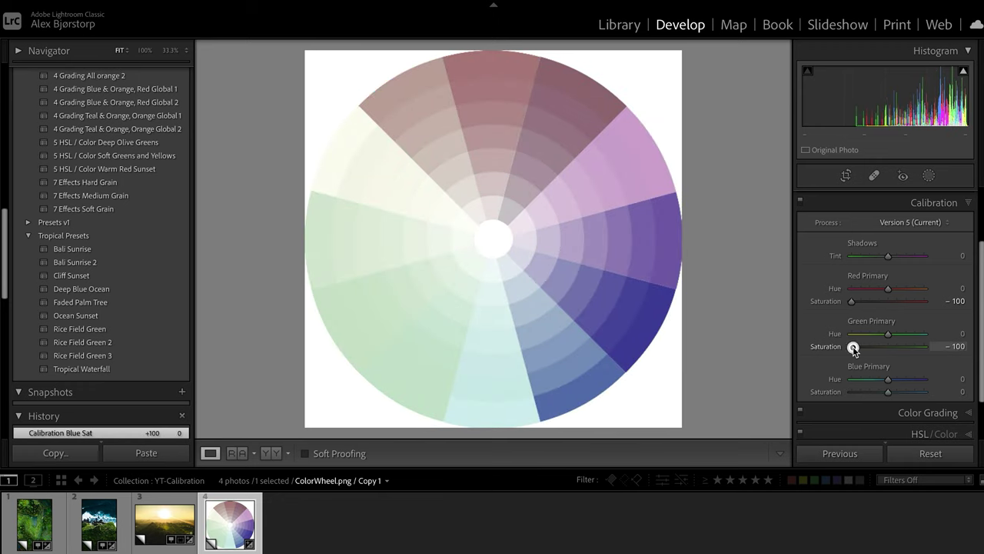
{"action": "double_click", "coordinate": [851, 301]}
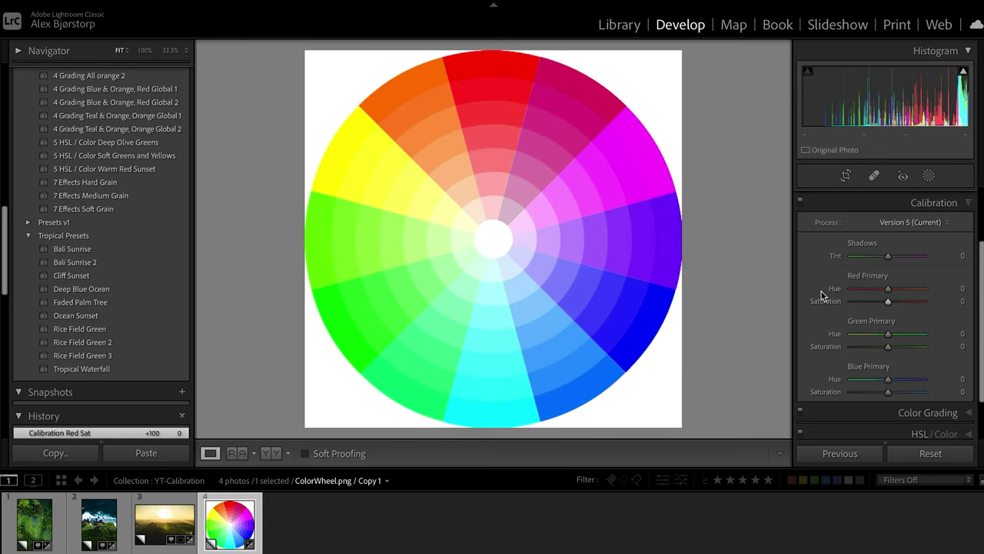
Set Red Hue and Saturation +100, Green Hue and Saturation −100, Blue Hue −100 and Saturation +100
{"action": "left_click_drag", "start_coordinate": [888, 292], "coordinate": [893, 293]}
{"action": "double_click", "coordinate": [893, 291]}
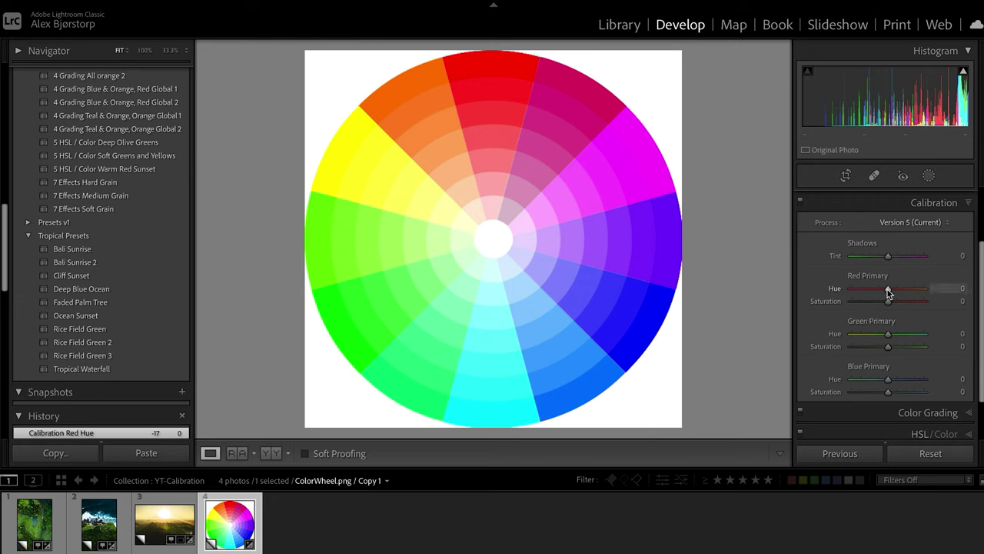
{"action": "left_click_drag", "start_coordinate": [888, 292], "coordinate": [926, 290]}
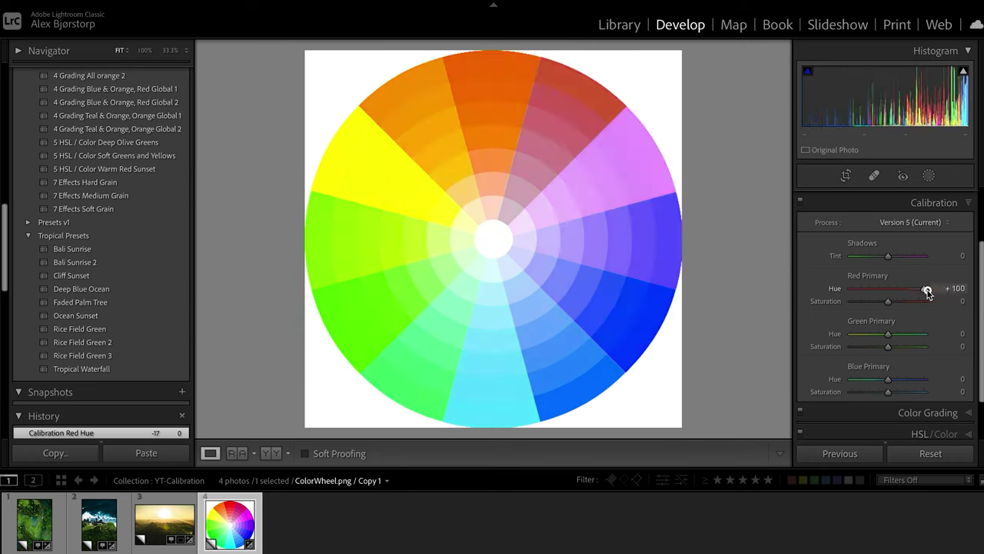
{"action": "left_click_drag", "start_coordinate": [888, 334], "coordinate": [838, 337]}
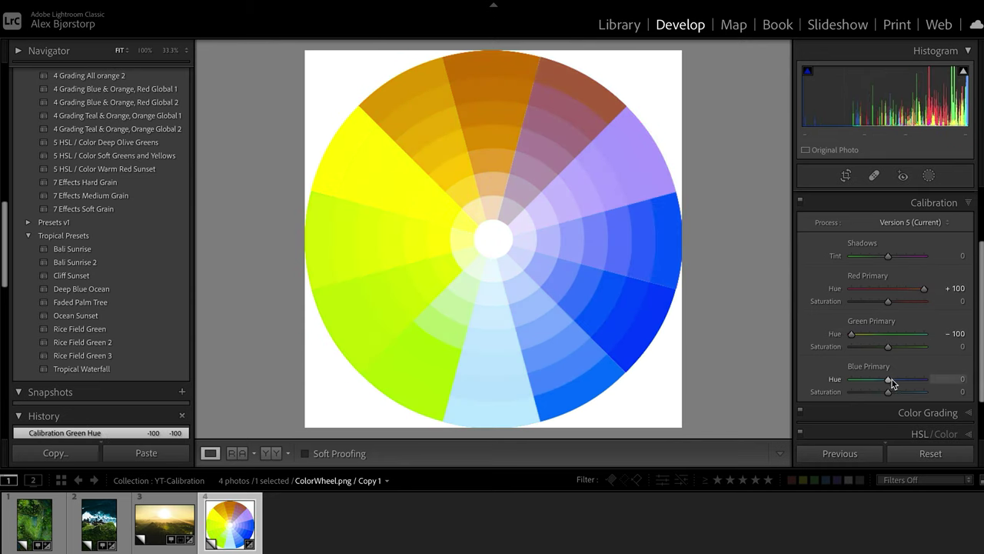
{"action": "left_click_drag", "start_coordinate": [889, 380], "coordinate": [840, 385]}
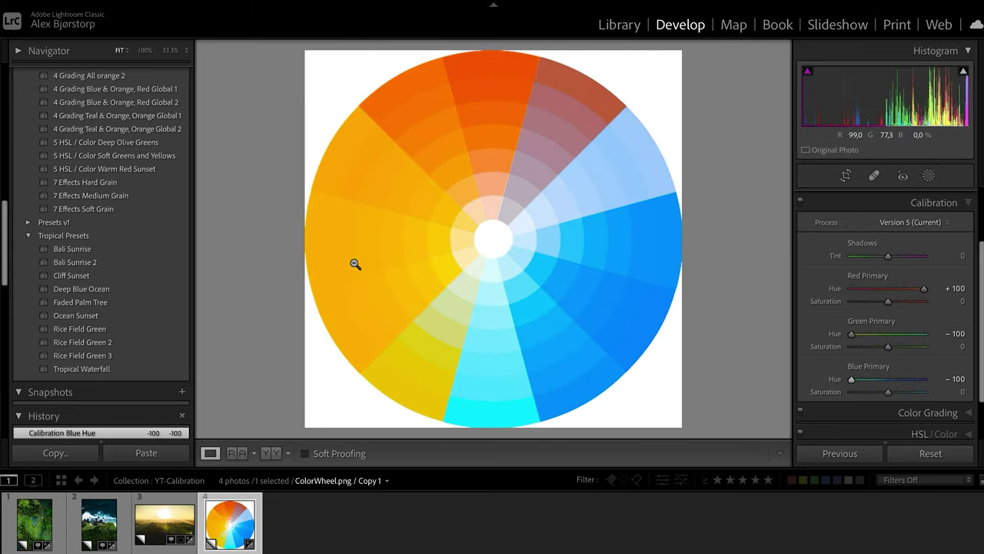
{"action": "left_click_drag", "start_coordinate": [888, 394], "coordinate": [924, 394]}
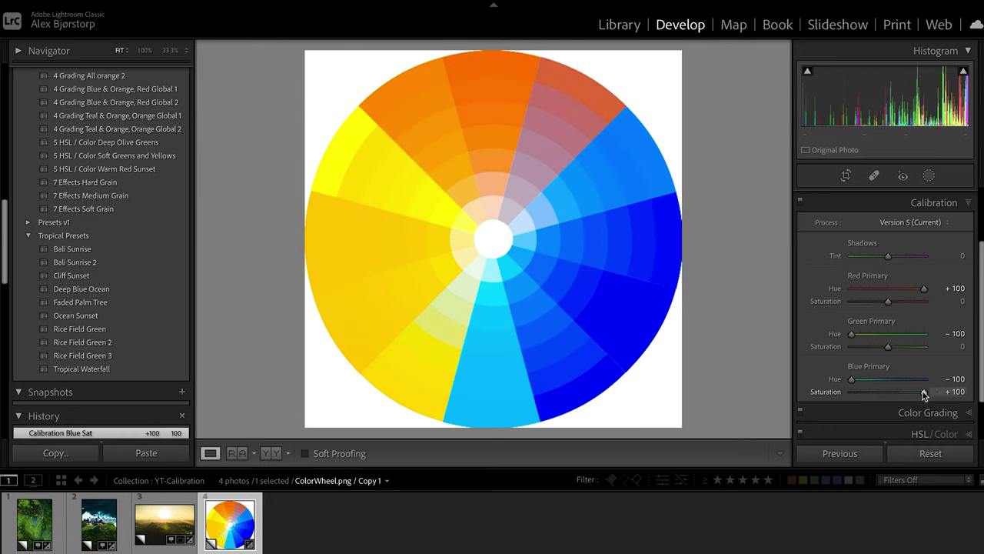
{"action": "left_click_drag", "start_coordinate": [888, 348], "coordinate": [839, 346]}
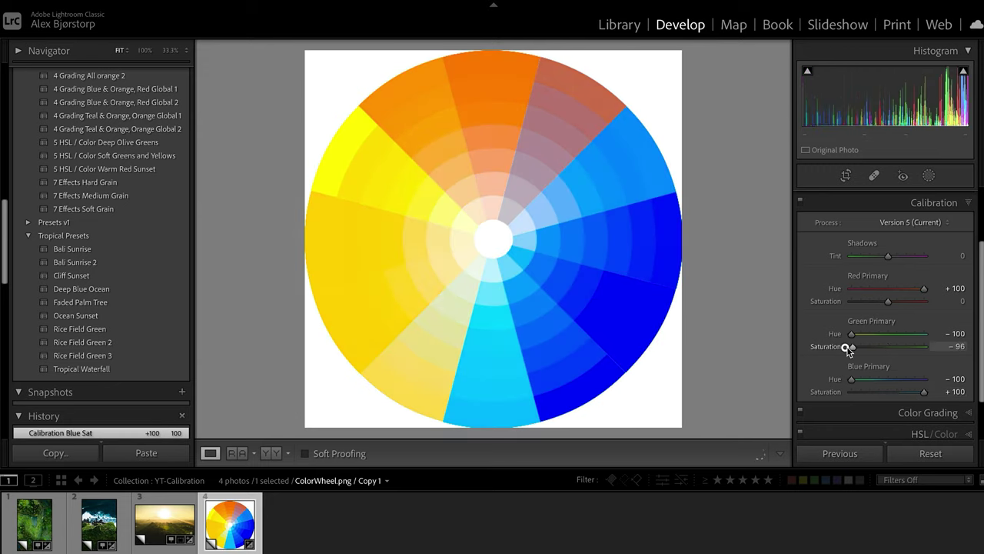
{"action": "left_click_drag", "start_coordinate": [888, 301], "coordinate": [924, 301]}
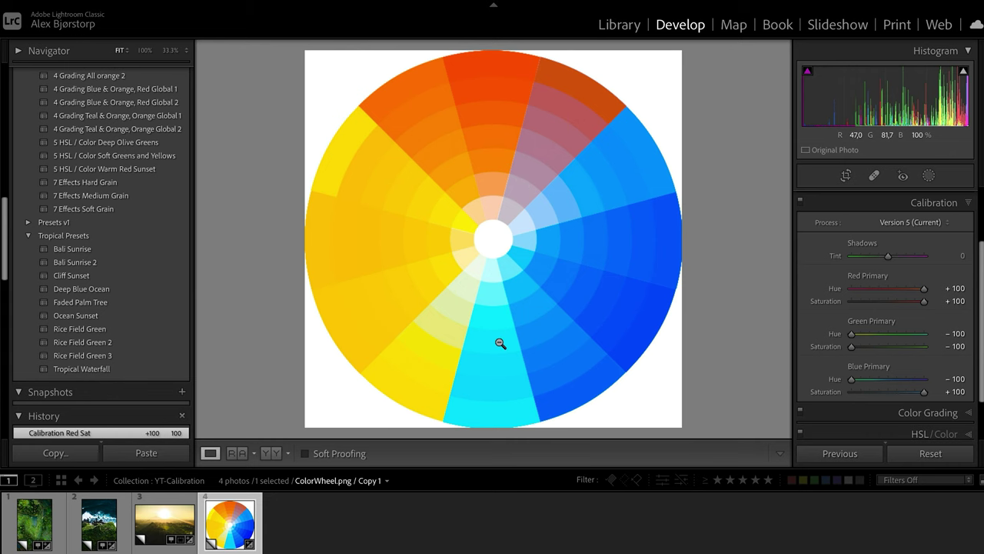
Open the rice-terrace photo and set Red Primary Hue +100, Green and Blue Hue −100
{"action": "left_click", "coordinate": [50, 526]}
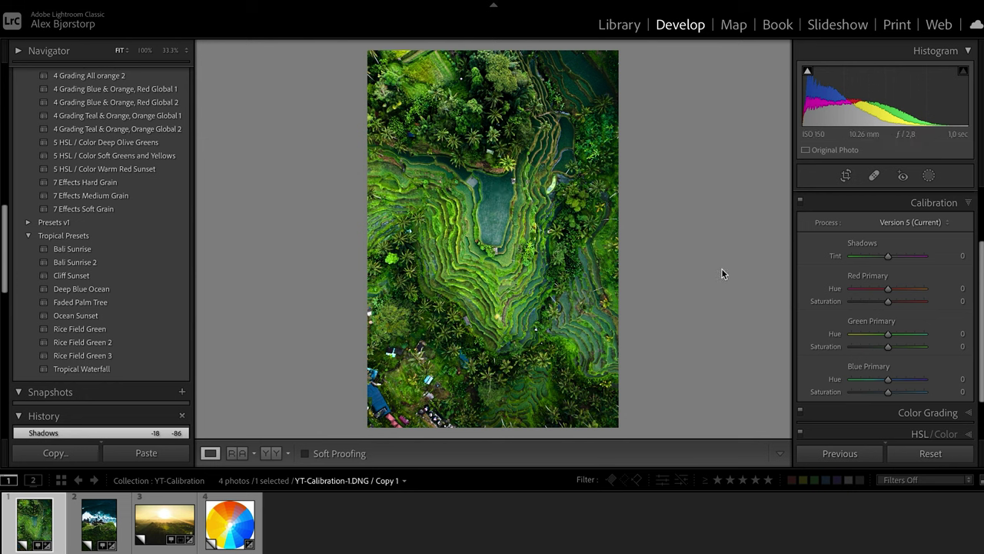
{"action": "left_click_drag", "start_coordinate": [889, 293], "coordinate": [954, 293]}
{"action": "left_click_drag", "start_coordinate": [885, 333], "coordinate": [834, 334]}
{"action": "left_click_drag", "start_coordinate": [884, 379], "coordinate": [824, 377]}
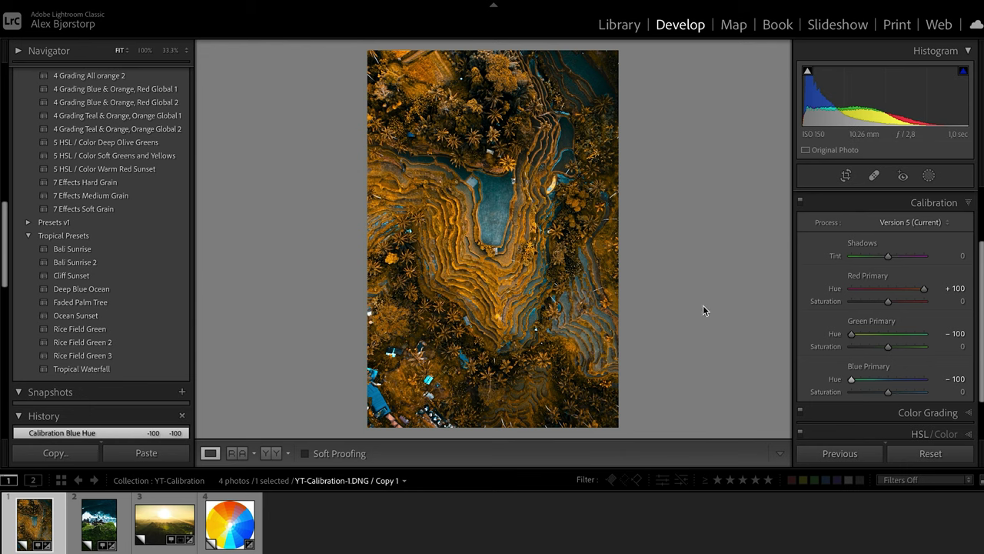
Set Blue and Red Saturation to +100 and Green to −100, then inspect at 100% zoom
{"action": "left_click_drag", "start_coordinate": [890, 392], "coordinate": [930, 392]}
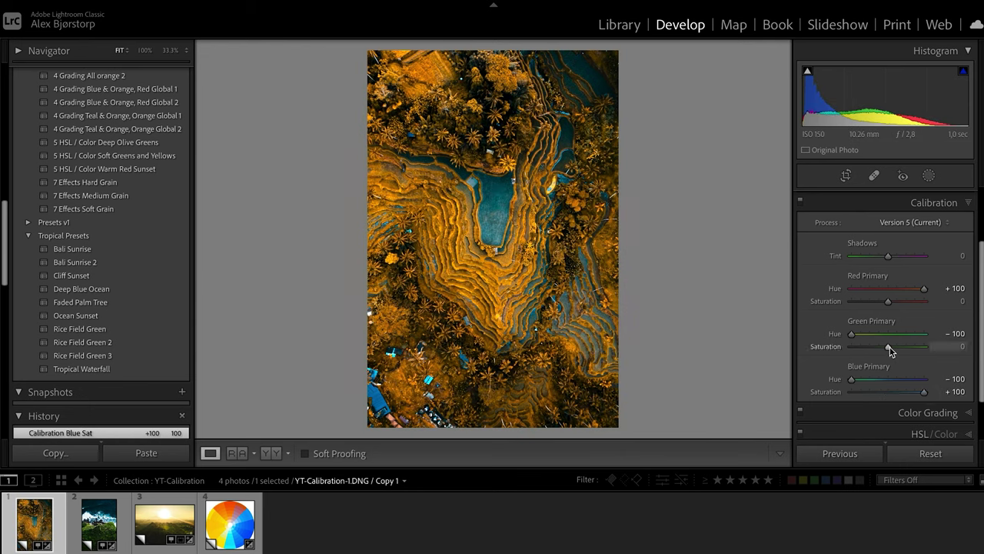
{"action": "left_click_drag", "start_coordinate": [888, 347], "coordinate": [819, 348]}
{"action": "left_click_drag", "start_coordinate": [890, 302], "coordinate": [969, 299]}
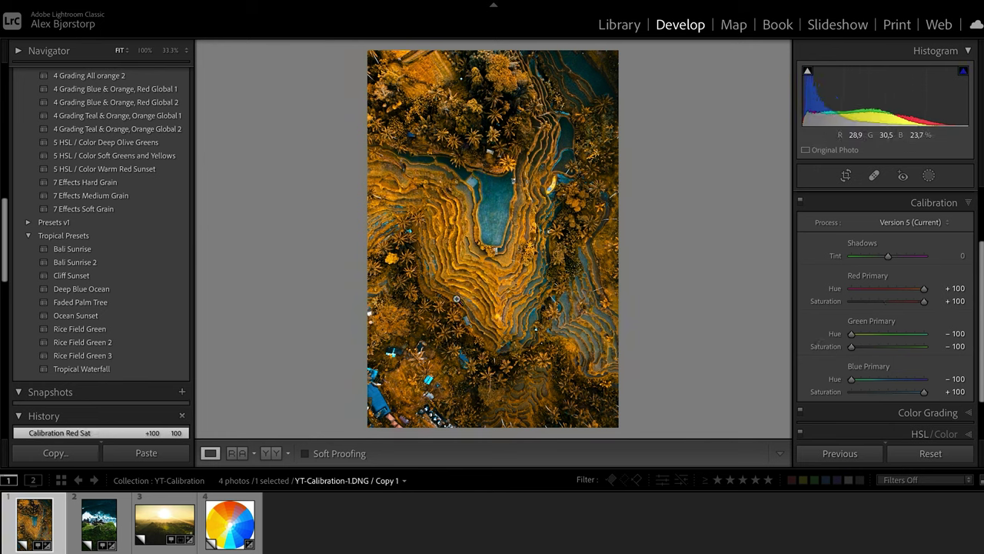
{"action": "left_click", "coordinate": [438, 378]}
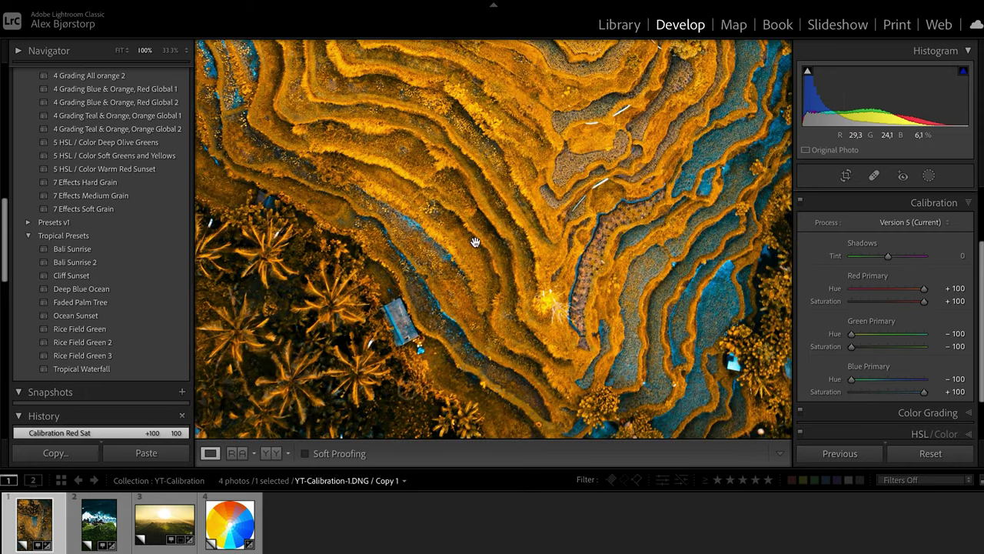
{"action": "left_click", "coordinate": [475, 243]}
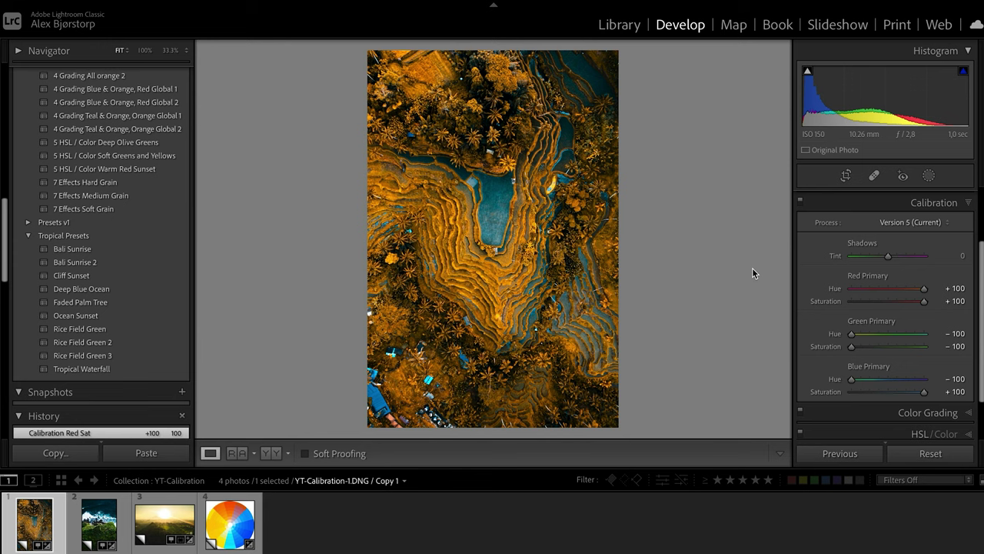
Reset all three primaries, then sweep Red Primary Hue and settle it at +10
{"action": "double_click", "coordinate": [854, 275]}
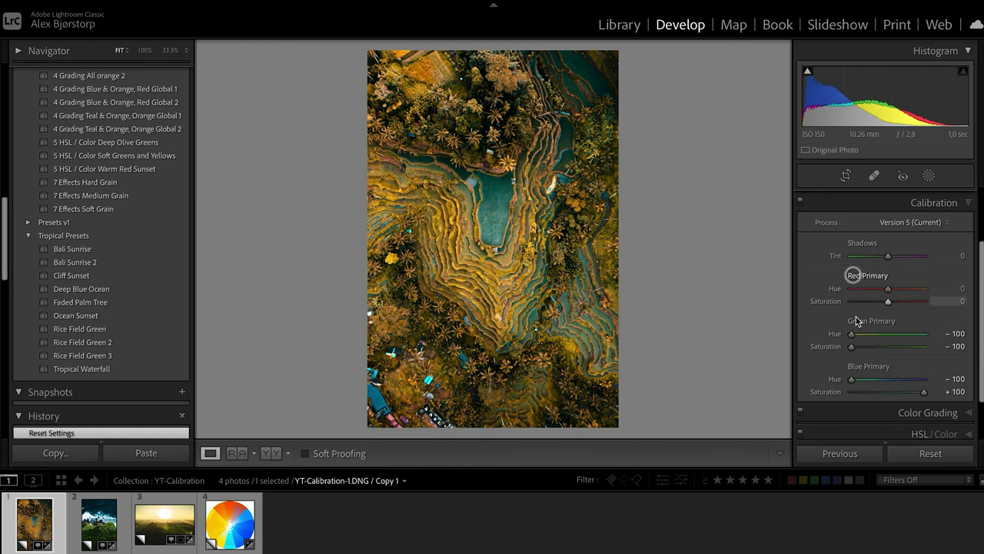
{"action": "double_click", "coordinate": [856, 321]}
{"action": "double_click", "coordinate": [857, 367]}
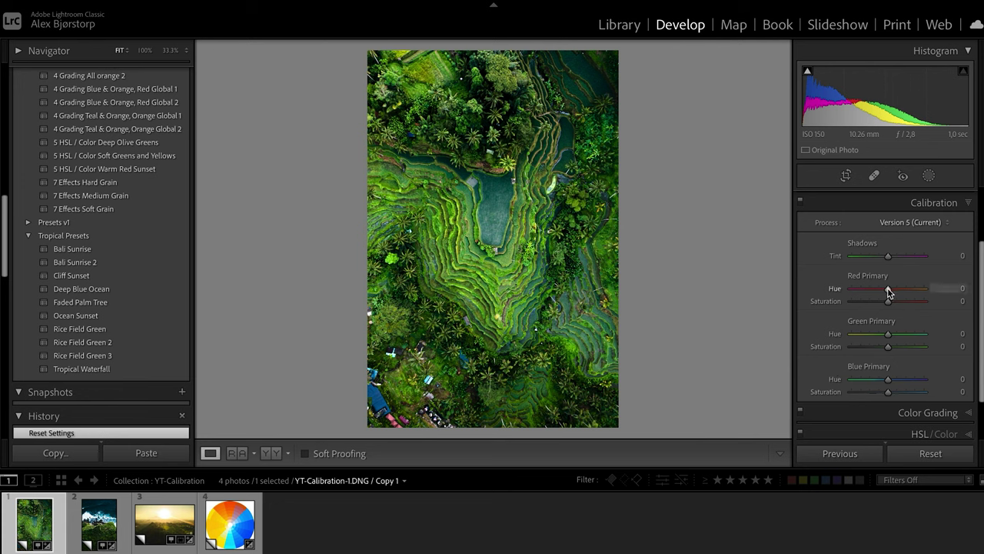
{"action": "left_click_drag", "start_coordinate": [887, 291], "coordinate": [832, 285]}
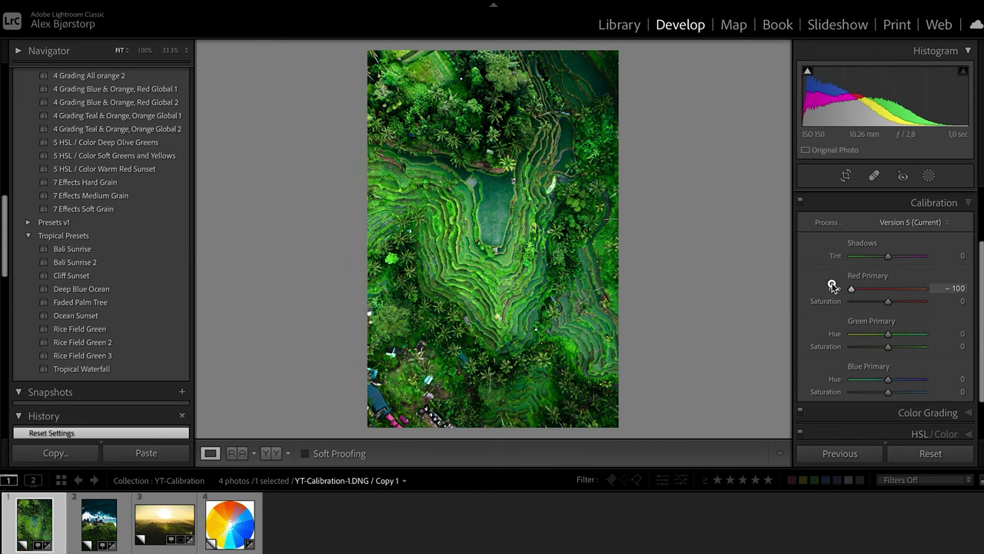
{"action": "left_click_drag", "start_coordinate": [833, 286], "coordinate": [967, 284]}
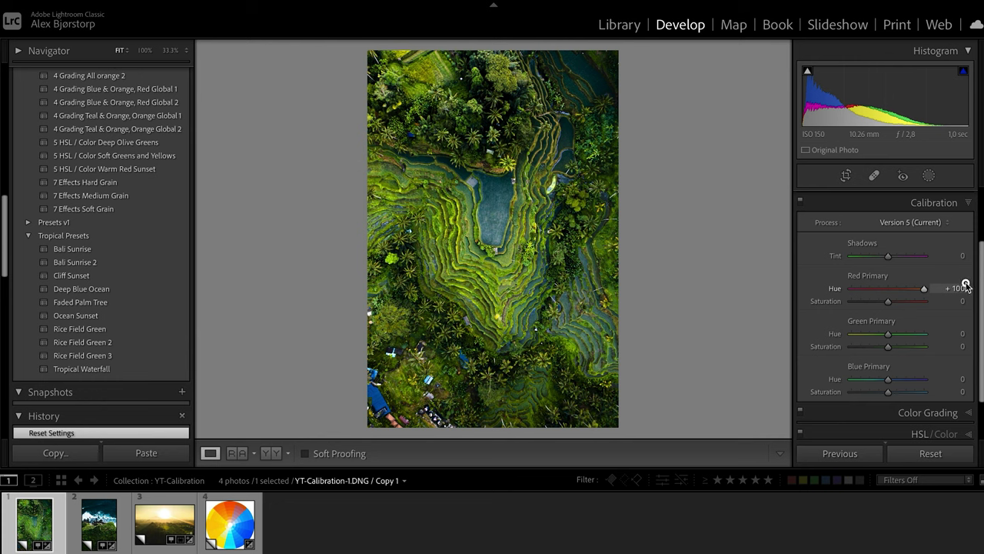
{"action": "left_click_drag", "start_coordinate": [938, 291], "coordinate": [891, 296]}
Set Green and Blue Primary Hue to −10 and compare calibration off and on
{"action": "mouse_move", "coordinate": [889, 336]}
{"action": "left_mouse_down"}
{"action": "mouse_move", "coordinate": [940, 332]}
{"action": "mouse_move", "coordinate": [805, 331]}
{"action": "mouse_move", "coordinate": [961, 333]}
{"action": "mouse_move", "coordinate": [835, 334]}
{"action": "mouse_move", "coordinate": [885, 336]}
{"action": "left_mouse_up"}
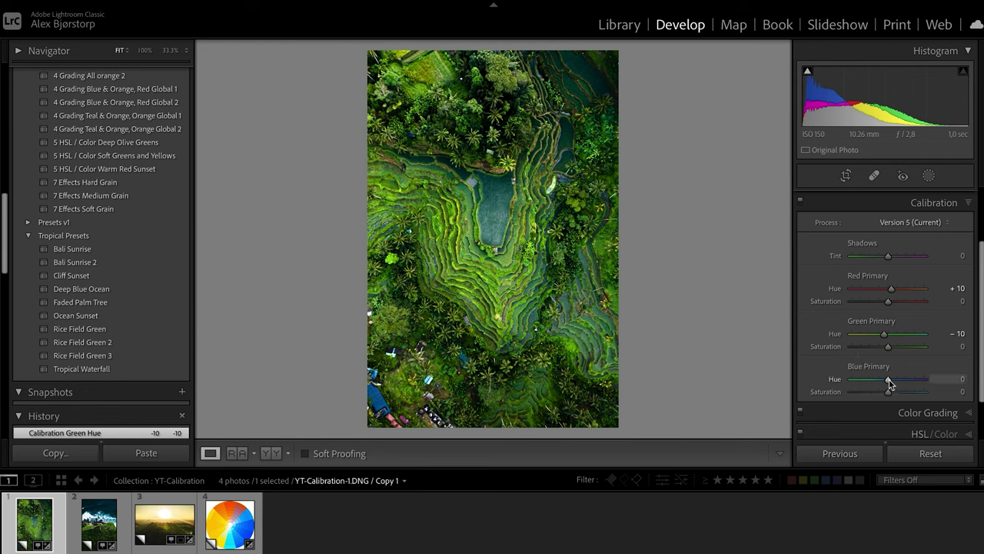
{"action": "left_click_drag", "start_coordinate": [889, 381], "coordinate": [792, 373]}
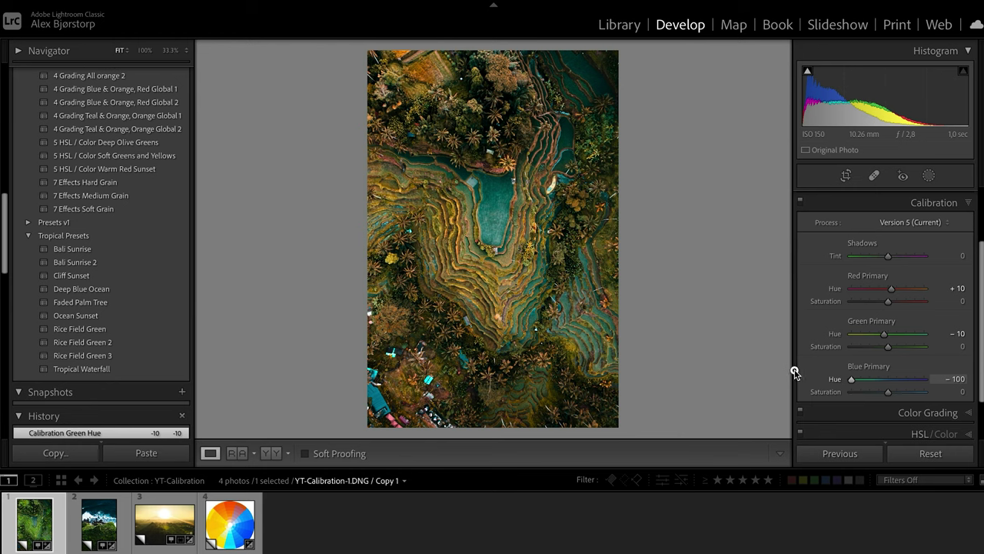
{"action": "left_click", "coordinate": [886, 380]}
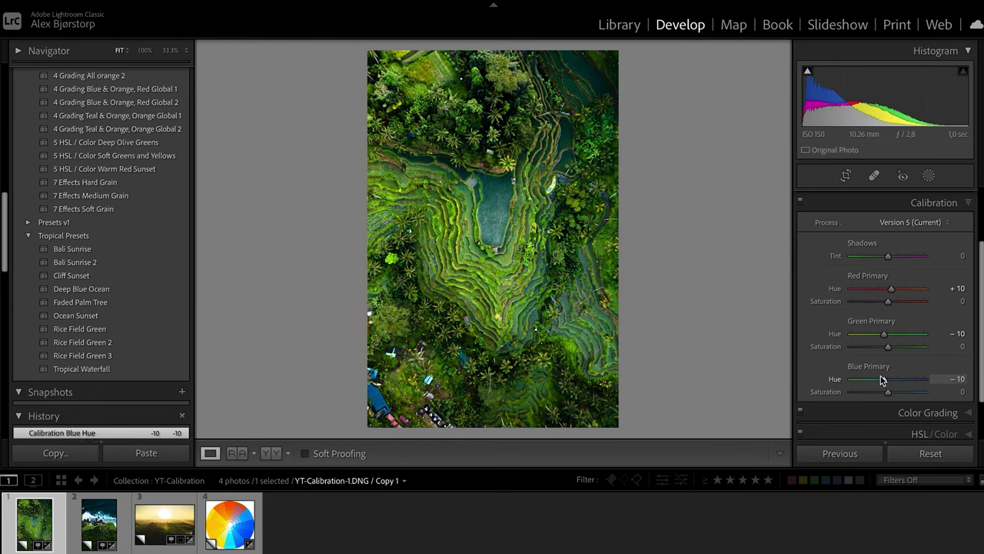
{"action": "left_click", "coordinate": [800, 202]}
{"action": "left_click", "coordinate": [800, 202]}
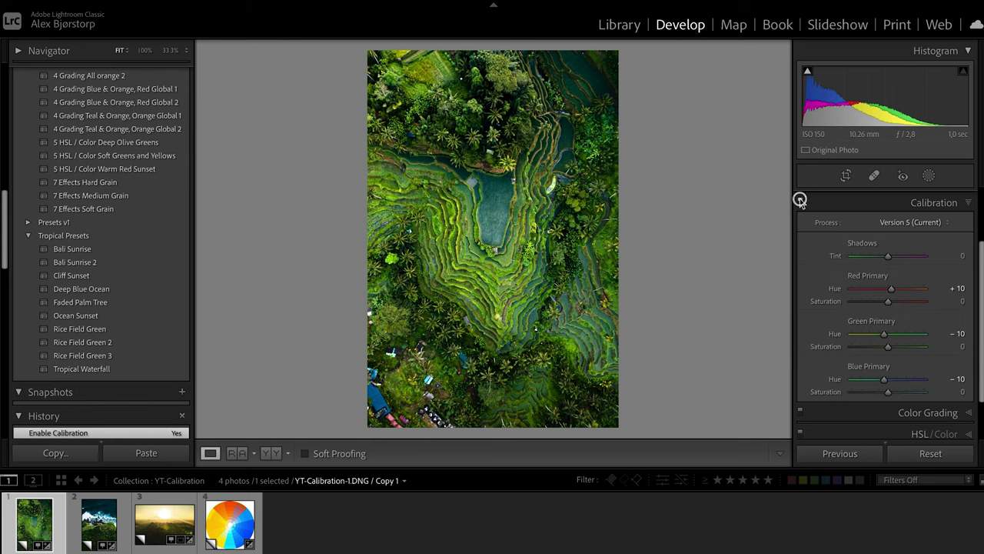
Compare calibration off and on zoomed to 100% on the rice-pond hut, then return to Fit
{"action": "left_click", "coordinate": [499, 256]}
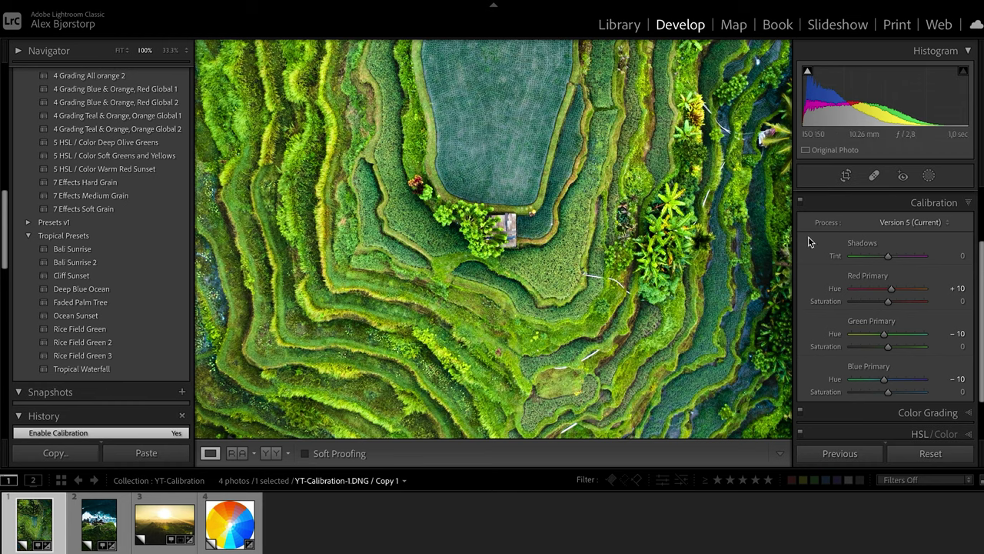
{"action": "left_click", "coordinate": [799, 201]}
{"action": "left_click", "coordinate": [800, 202]}
{"action": "left_click", "coordinate": [800, 201]}
{"action": "left_click", "coordinate": [800, 202]}
{"action": "left_click", "coordinate": [800, 202]}
{"action": "key", "text": "z"}
{"action": "left_click", "coordinate": [800, 202]}
Set Red Primary Saturation +10 and Green and Blue Saturation −10
{"action": "left_click_drag", "start_coordinate": [887, 302], "coordinate": [891, 303]}
{"action": "left_click_drag", "start_coordinate": [888, 348], "coordinate": [884, 347]}
{"action": "left_click_drag", "start_coordinate": [886, 395], "coordinate": [883, 394]}
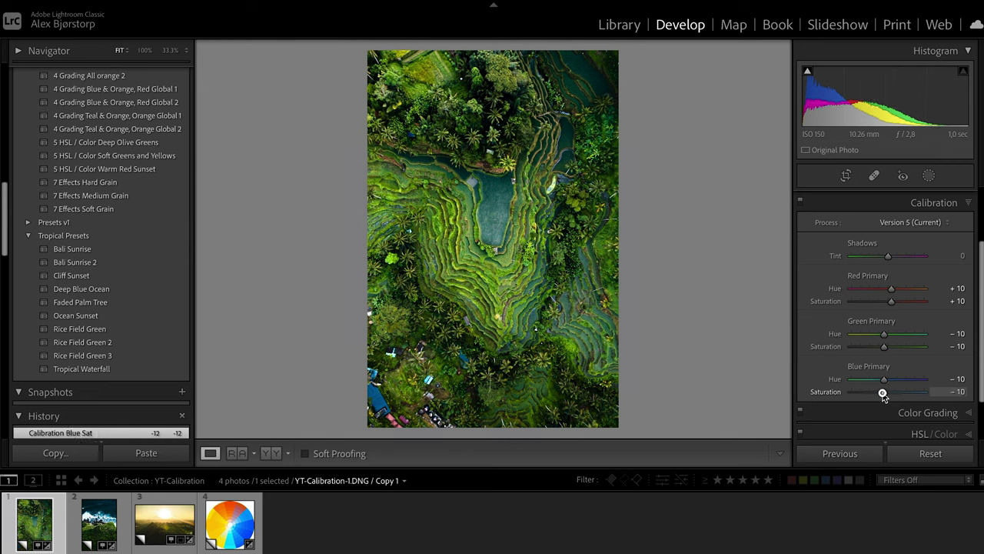
{"action": "left_click", "coordinate": [801, 202]}
{"action": "left_click", "coordinate": [801, 202]}
{"action": "left_click", "coordinate": [801, 203]}
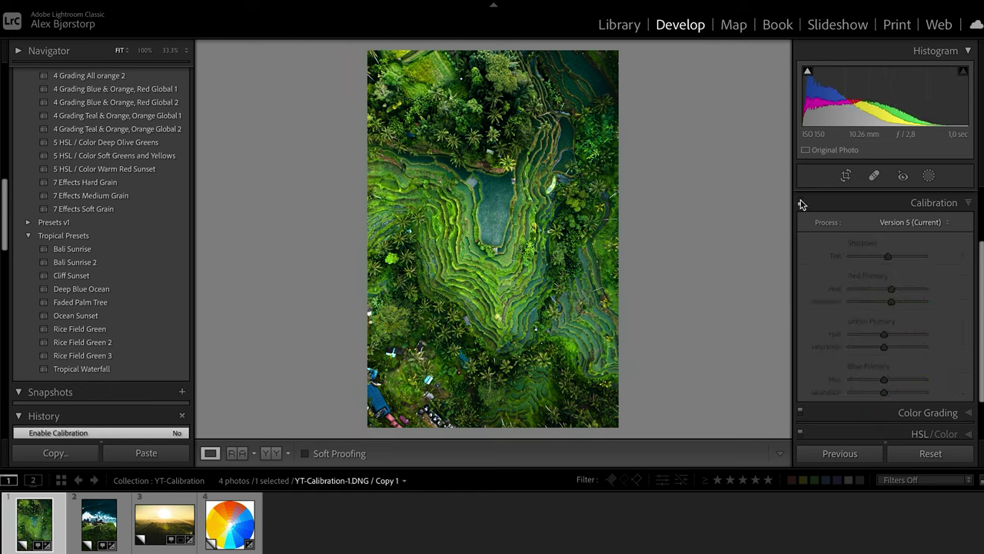
{"action": "left_click", "coordinate": [801, 203]}
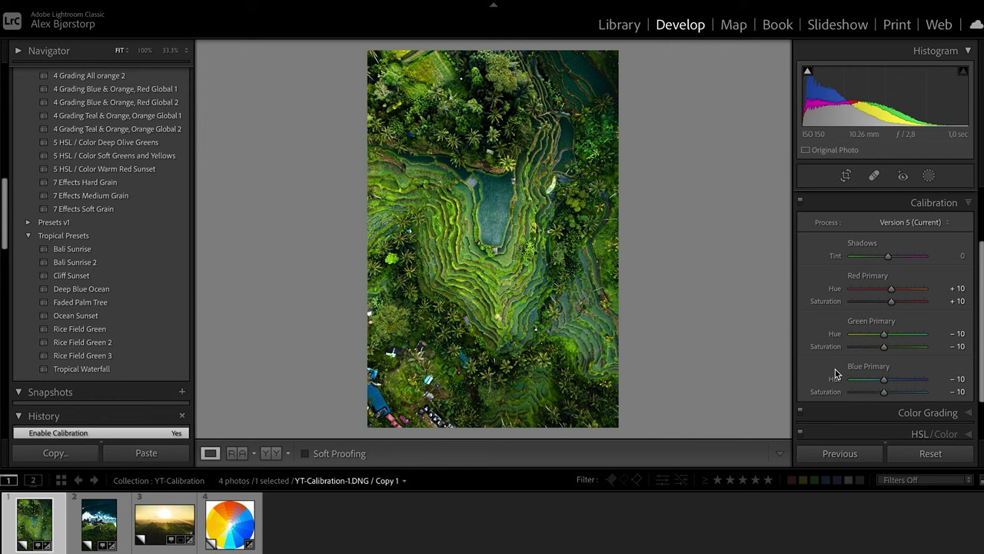
{"action": "left_click", "coordinate": [98, 521]}
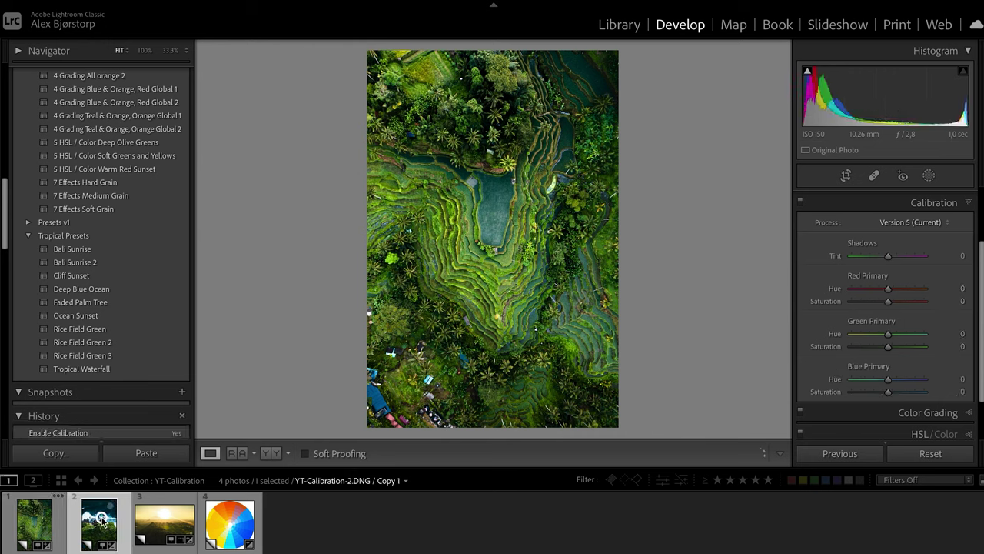
Sweep the hue sliders, settling Red Primary Hue at +10 and Green and Blue at −10
{"action": "left_click_drag", "start_coordinate": [889, 290], "coordinate": [944, 290]}
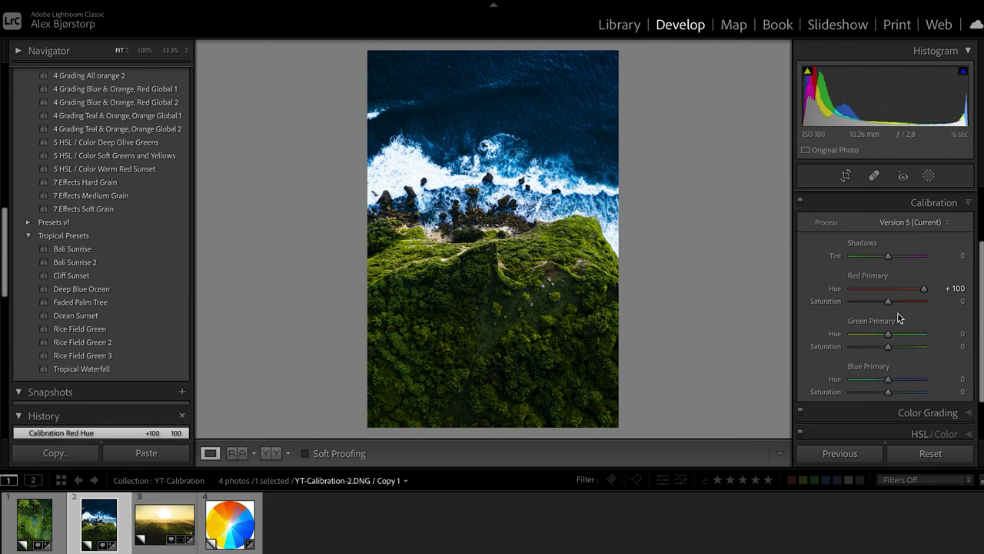
{"action": "left_click_drag", "start_coordinate": [924, 288], "coordinate": [955, 296]}
{"action": "left_click_drag", "start_coordinate": [925, 293], "coordinate": [892, 293]}
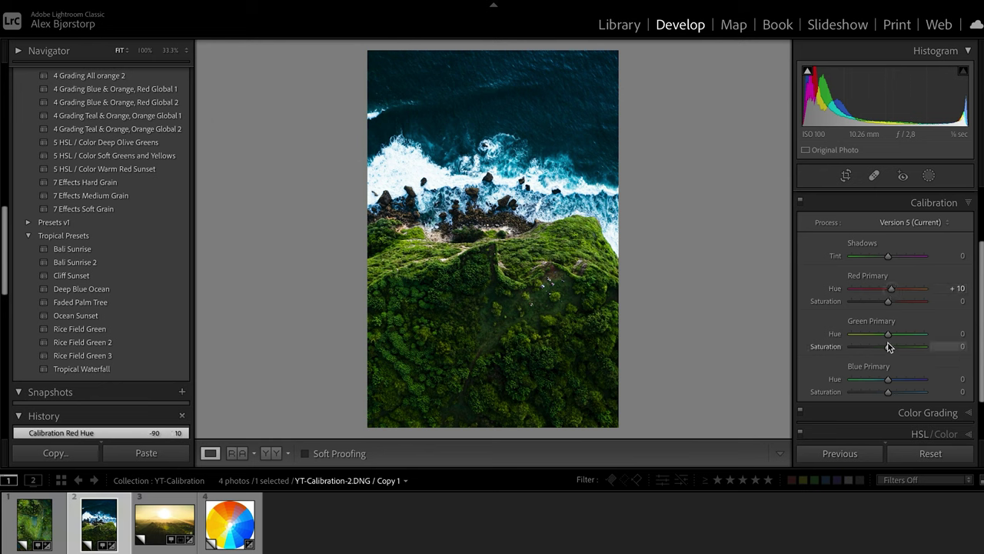
{"action": "mouse_move", "coordinate": [889, 334]}
{"action": "left_mouse_down"}
{"action": "mouse_move", "coordinate": [948, 339]}
{"action": "mouse_move", "coordinate": [787, 334]}
{"action": "mouse_move", "coordinate": [885, 338]}
{"action": "left_mouse_up"}
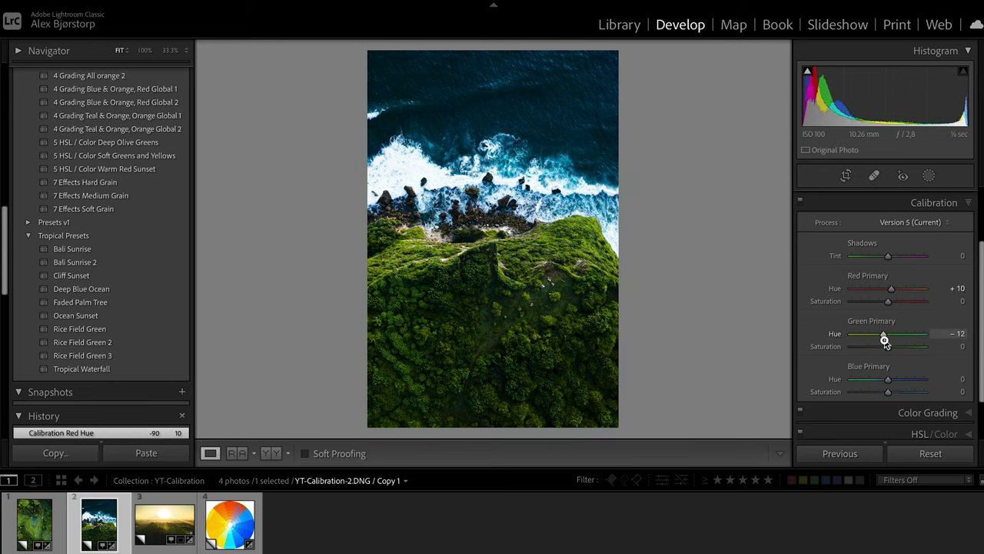
{"action": "left_click_drag", "start_coordinate": [885, 341], "coordinate": [885, 339]}
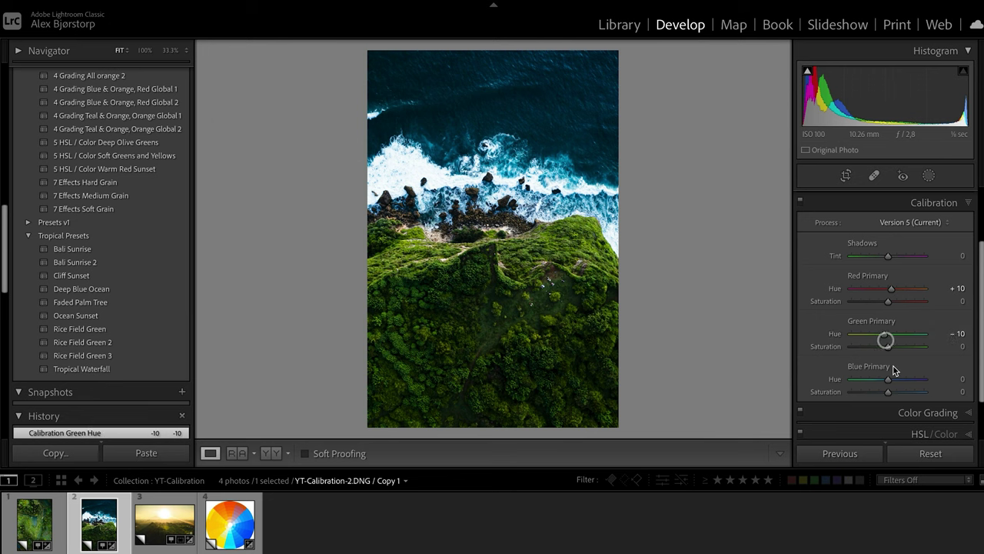
{"action": "mouse_move", "coordinate": [890, 380]}
{"action": "left_mouse_down"}
{"action": "mouse_move", "coordinate": [945, 382]}
{"action": "mouse_move", "coordinate": [749, 374]}
{"action": "mouse_move", "coordinate": [886, 390]}
{"action": "left_mouse_up"}
Set Red Saturation +30, Green +10, Blue about +11, then switch calibration off
{"action": "mouse_move", "coordinate": [889, 303]}
{"action": "left_mouse_down"}
{"action": "mouse_move", "coordinate": [967, 303]}
{"action": "mouse_move", "coordinate": [814, 286]}
{"action": "mouse_move", "coordinate": [981, 297]}
{"action": "mouse_move", "coordinate": [900, 300]}
{"action": "left_mouse_up"}
{"action": "mouse_move", "coordinate": [889, 347]}
{"action": "left_mouse_down"}
{"action": "mouse_move", "coordinate": [960, 343]}
{"action": "mouse_move", "coordinate": [776, 334]}
{"action": "mouse_move", "coordinate": [938, 343]}
{"action": "mouse_move", "coordinate": [892, 346]}
{"action": "left_mouse_up"}
{"action": "mouse_move", "coordinate": [890, 393]}
{"action": "left_mouse_down"}
{"action": "mouse_move", "coordinate": [975, 399]}
{"action": "mouse_move", "coordinate": [795, 392]}
{"action": "mouse_move", "coordinate": [970, 401]}
{"action": "mouse_move", "coordinate": [894, 393]}
{"action": "left_mouse_up"}
{"action": "left_click", "coordinate": [801, 202]}
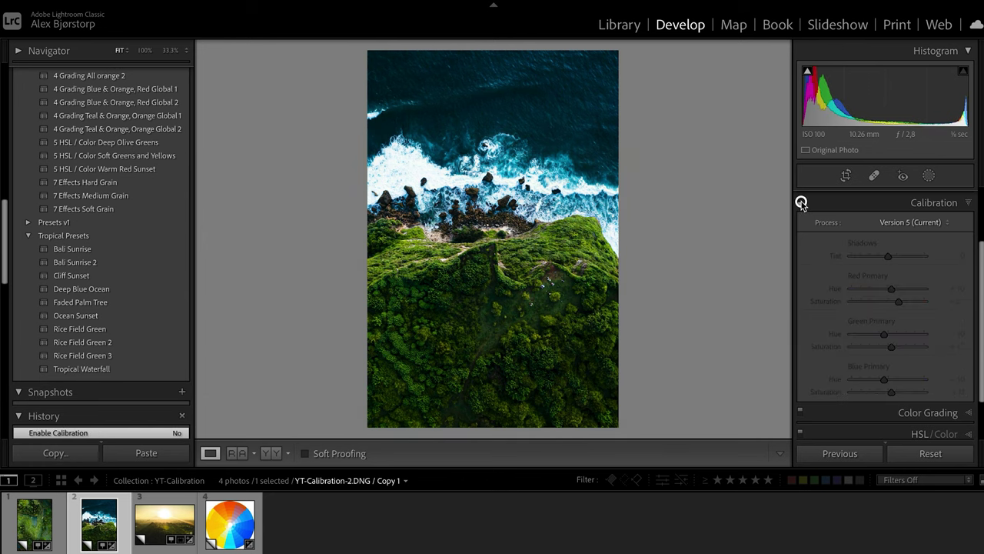
Turn calibration back on and inspect the cliff-top meadow at 100% zoom
{"action": "left_click", "coordinate": [801, 202]}
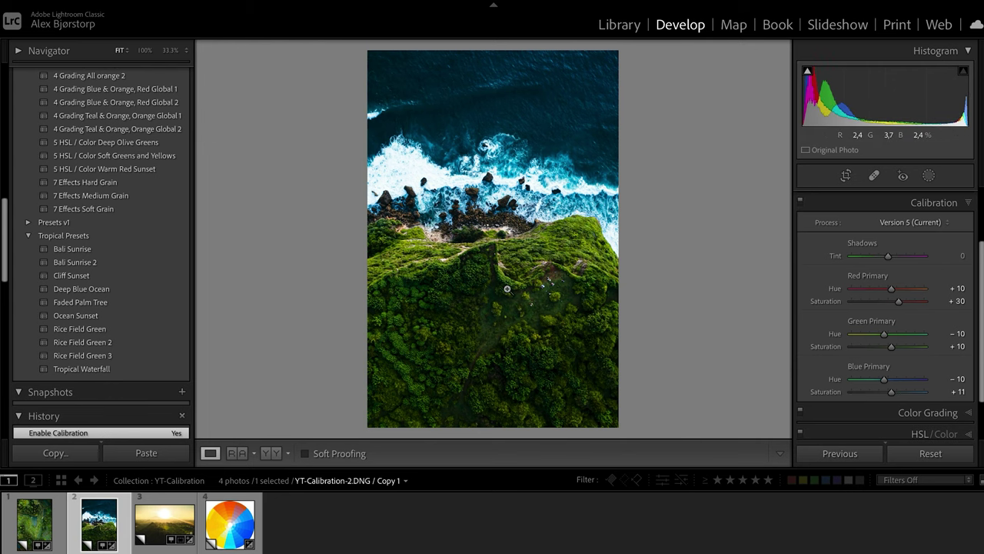
{"action": "left_click", "coordinate": [802, 202]}
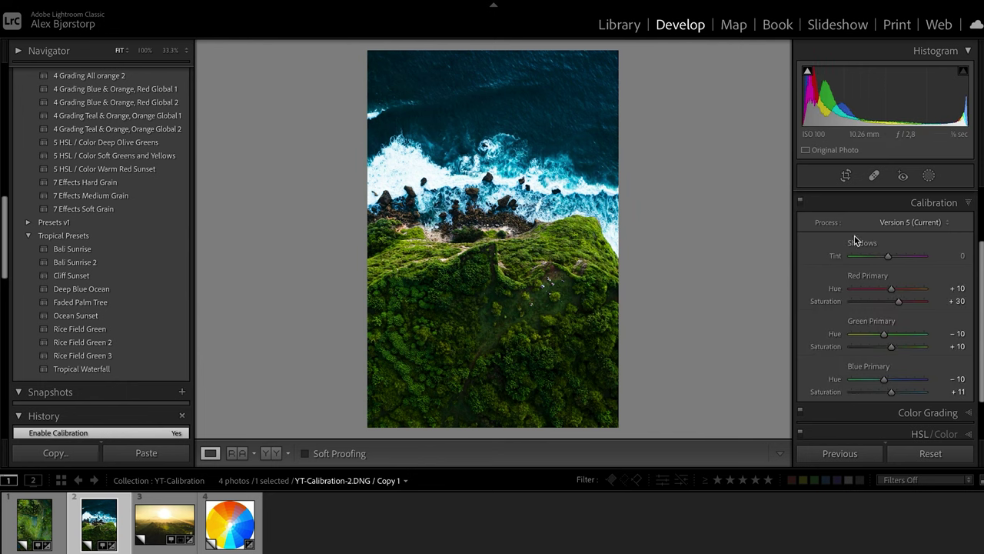
{"action": "left_click", "coordinate": [512, 326]}
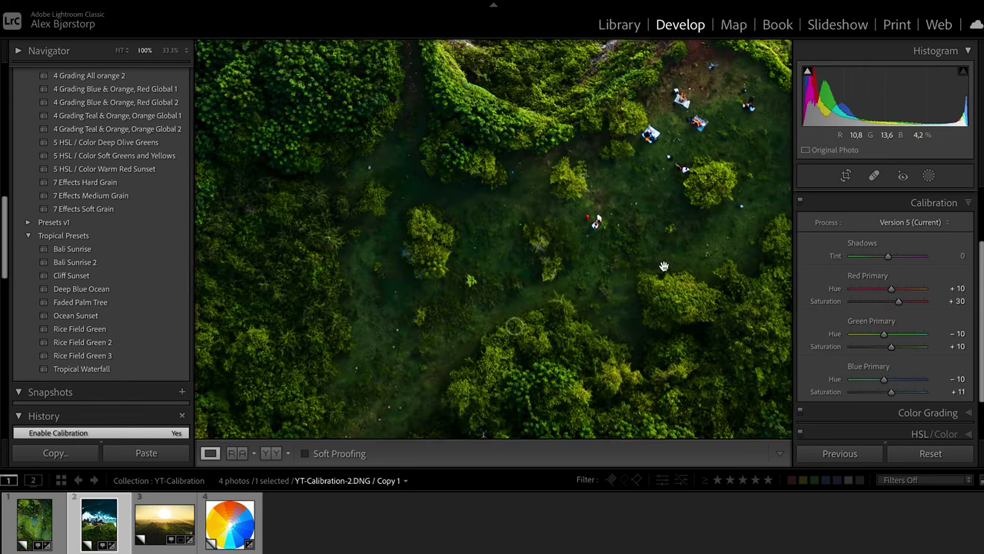
{"action": "left_click_drag", "start_coordinate": [676, 229], "coordinate": [635, 250]}
Toggle calibration off and on to compare, then show the whole cliff photo
{"action": "left_click", "coordinate": [804, 202], "text": "ctrl"}
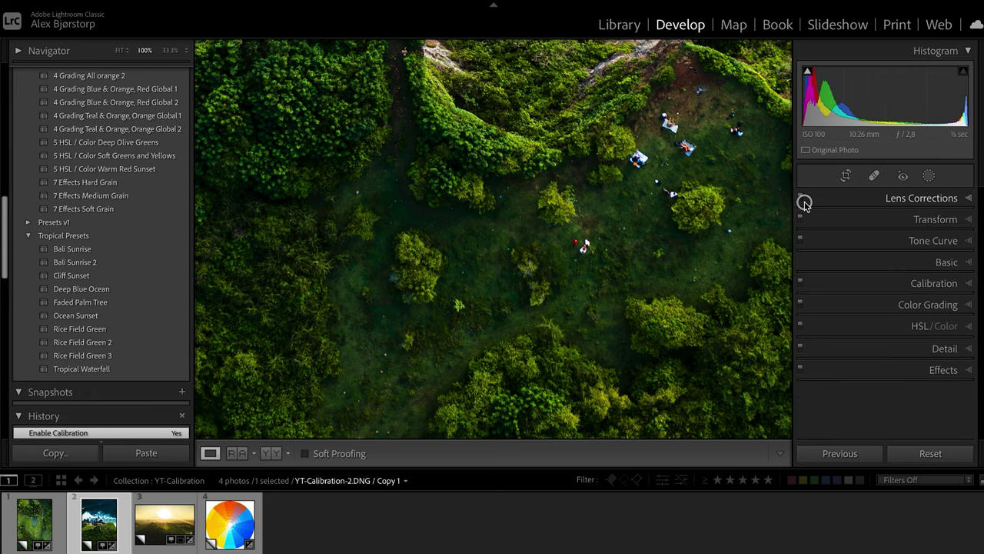
{"action": "left_click", "coordinate": [915, 283]}
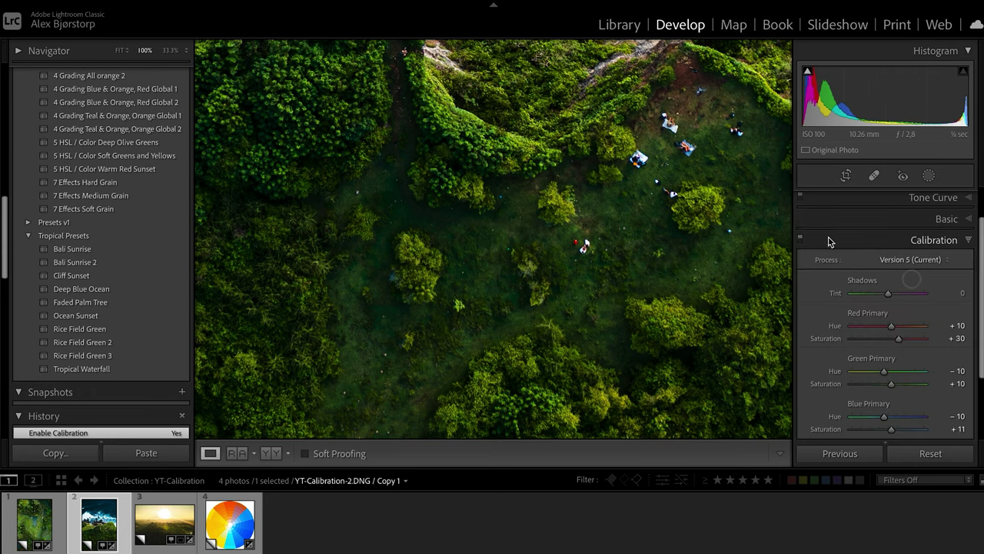
{"action": "left_click", "coordinate": [801, 240]}
{"action": "left_click", "coordinate": [800, 241]}
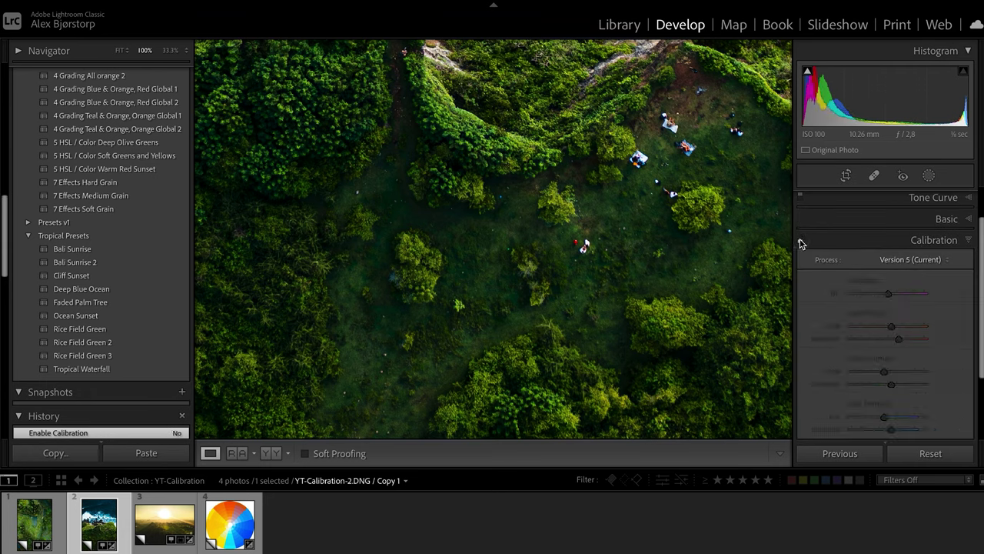
{"action": "left_click", "coordinate": [800, 242]}
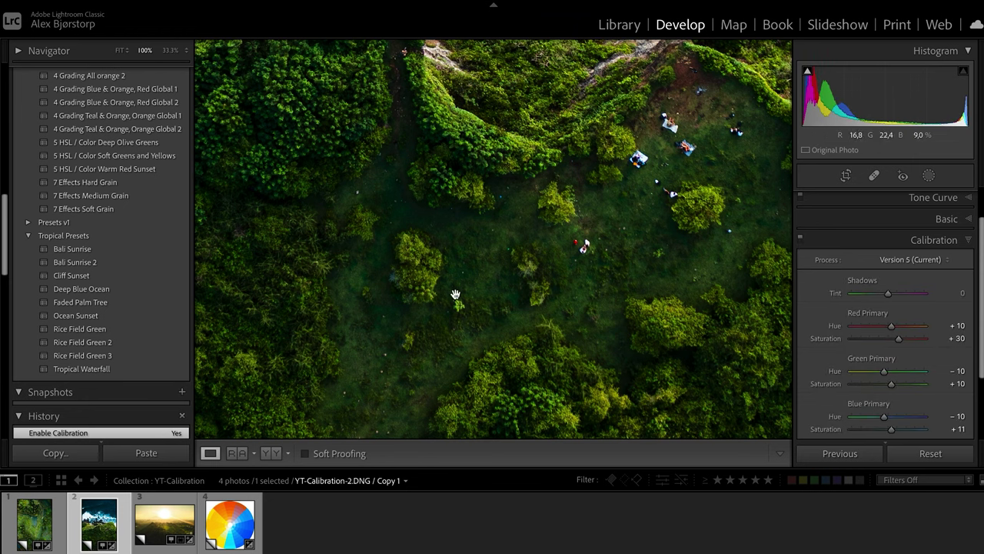
{"action": "left_click", "coordinate": [484, 185]}
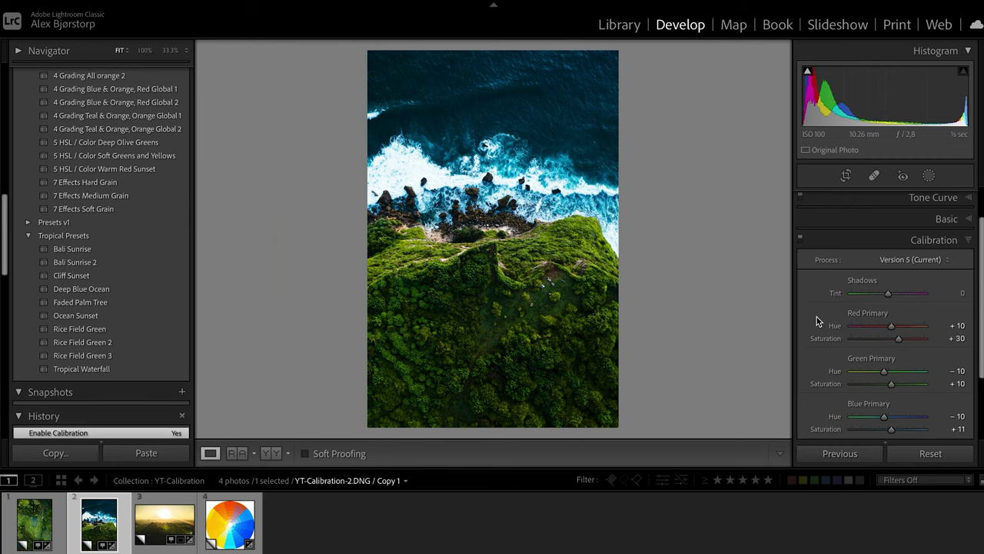
Open YT-Calibration-3 and set Red Primary Hue +10, Green Hue +10, Blue Hue −10
{"action": "left_click", "coordinate": [165, 520]}
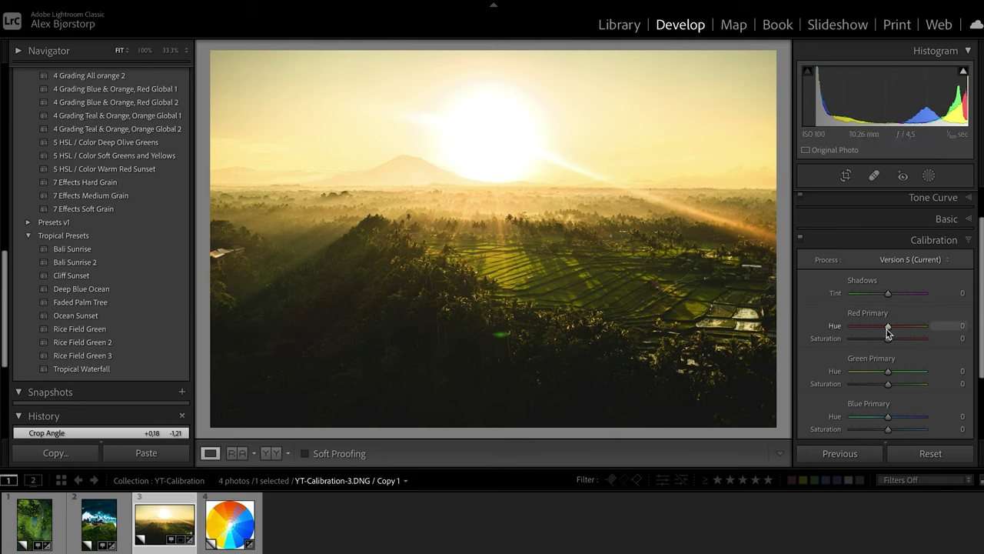
{"action": "left_click_drag", "start_coordinate": [887, 329], "coordinate": [840, 331]}
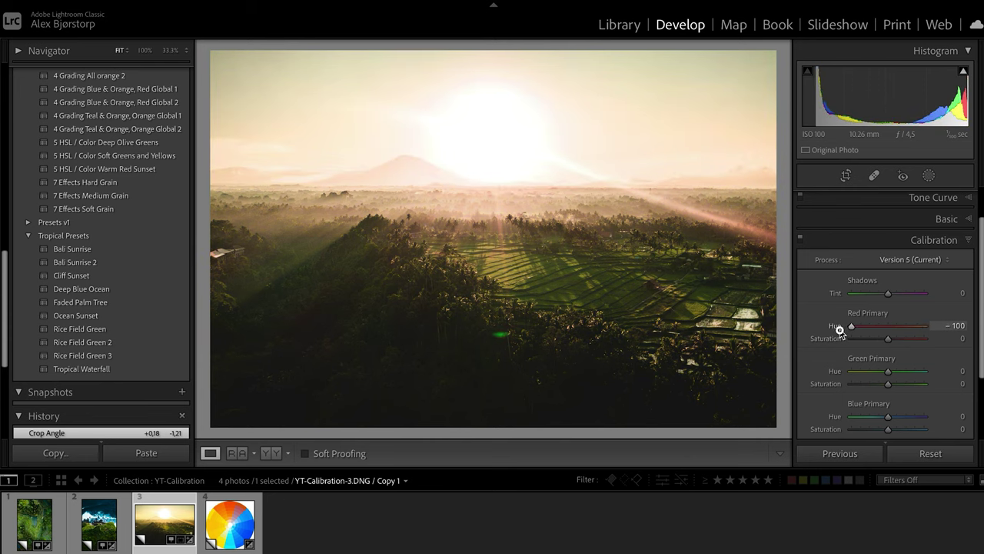
{"action": "left_click_drag", "start_coordinate": [842, 331], "coordinate": [892, 330]}
{"action": "mouse_move", "coordinate": [889, 371]}
{"action": "left_mouse_down"}
{"action": "mouse_move", "coordinate": [961, 373]}
{"action": "mouse_move", "coordinate": [822, 367]}
{"action": "mouse_move", "coordinate": [892, 373]}
{"action": "left_mouse_up"}
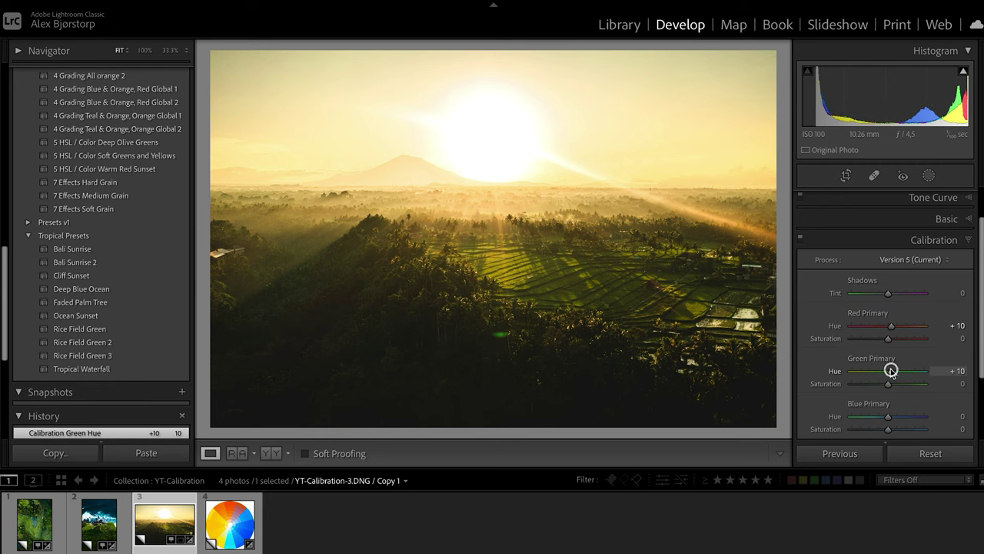
{"action": "mouse_move", "coordinate": [888, 416]}
{"action": "left_mouse_down"}
{"action": "mouse_move", "coordinate": [940, 418]}
{"action": "mouse_move", "coordinate": [789, 413]}
{"action": "mouse_move", "coordinate": [885, 418]}
{"action": "left_mouse_up"}
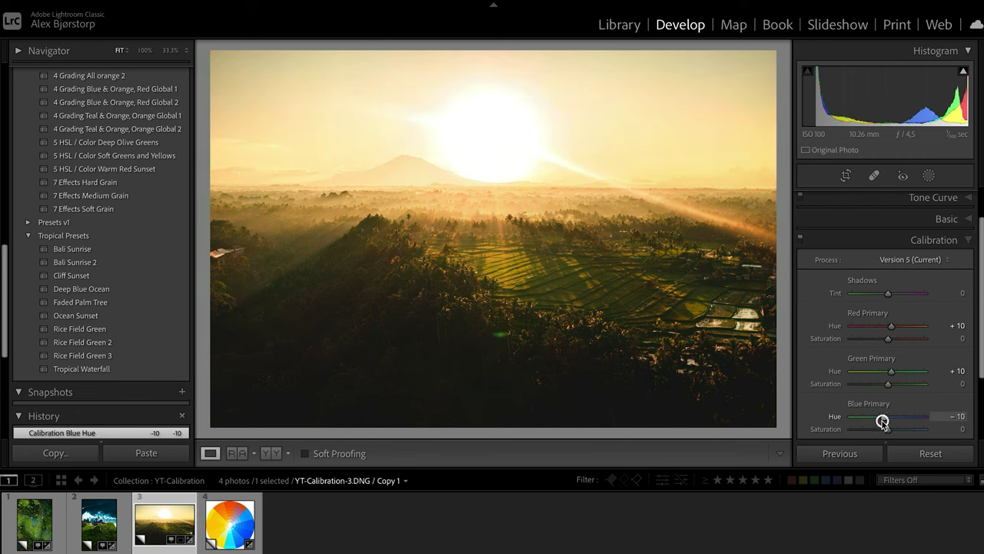
Set Red Saturation +9, Green −6, Blue +11, and compare calibration off and on
{"action": "mouse_move", "coordinate": [888, 339]}
{"action": "left_mouse_down"}
{"action": "mouse_move", "coordinate": [941, 340]}
{"action": "mouse_move", "coordinate": [840, 338]}
{"action": "mouse_move", "coordinate": [894, 340]}
{"action": "left_mouse_up"}
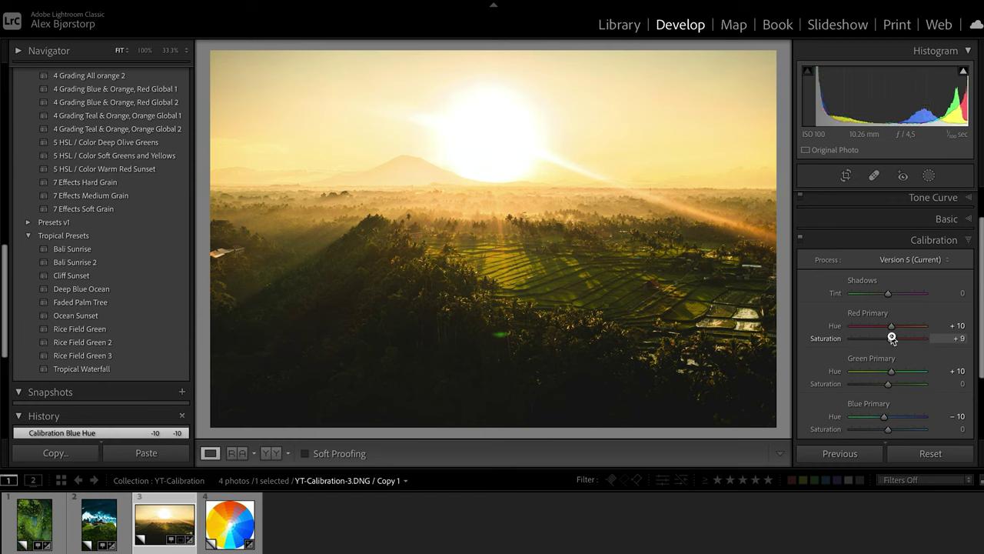
{"action": "left_click_drag", "start_coordinate": [893, 338], "coordinate": [892, 337]}
{"action": "mouse_move", "coordinate": [888, 383]}
{"action": "left_mouse_down"}
{"action": "mouse_move", "coordinate": [831, 382]}
{"action": "mouse_move", "coordinate": [888, 386]}
{"action": "left_mouse_up"}
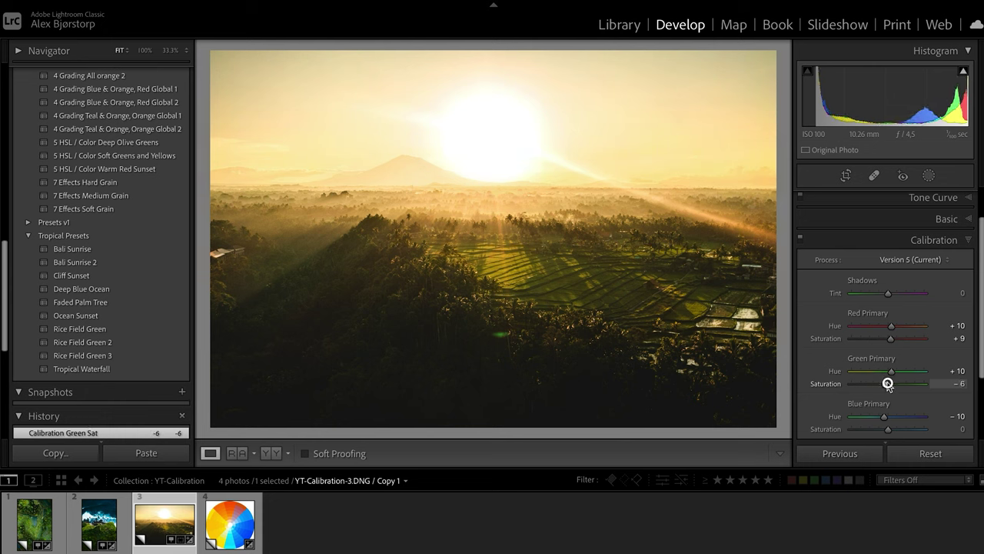
{"action": "mouse_move", "coordinate": [889, 429]}
{"action": "left_mouse_down"}
{"action": "mouse_move", "coordinate": [946, 434]}
{"action": "mouse_move", "coordinate": [816, 434]}
{"action": "mouse_move", "coordinate": [893, 433]}
{"action": "left_mouse_up"}
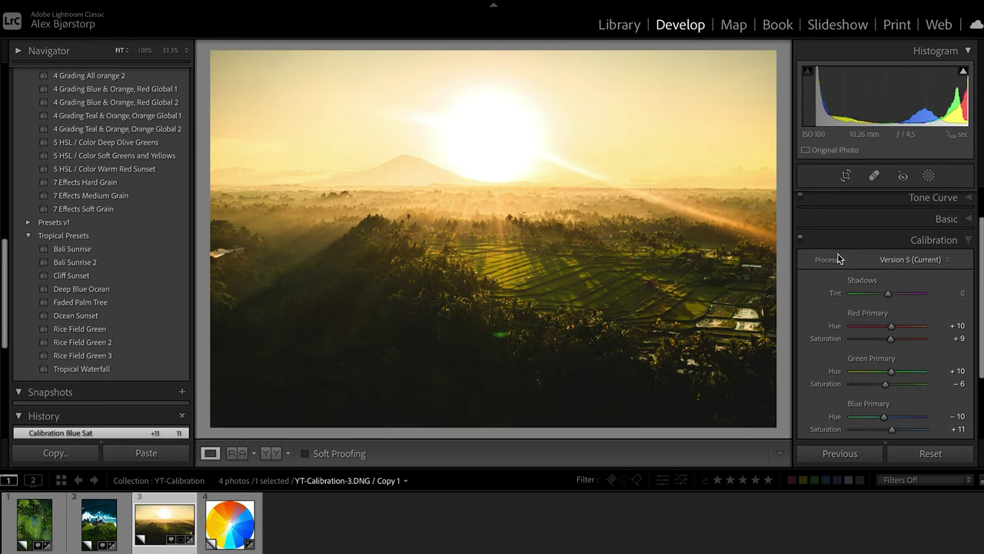
{"action": "left_click", "coordinate": [800, 243]}
{"action": "left_click", "coordinate": [800, 242]}
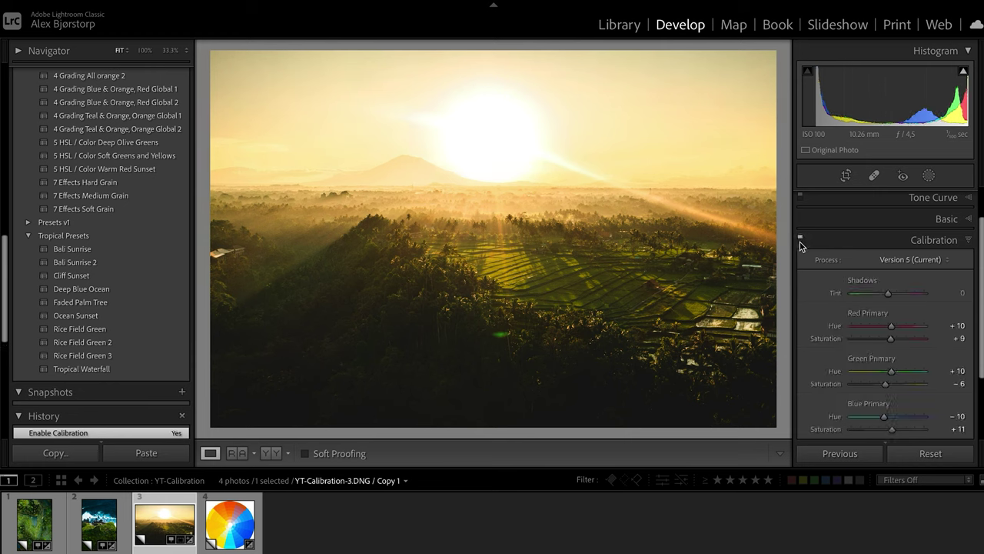
{"action": "left_click", "coordinate": [800, 243]}
{"action": "left_click", "coordinate": [800, 244]}
{"action": "left_click", "coordinate": [464, 202]}
{"action": "left_click", "coordinate": [463, 202]}
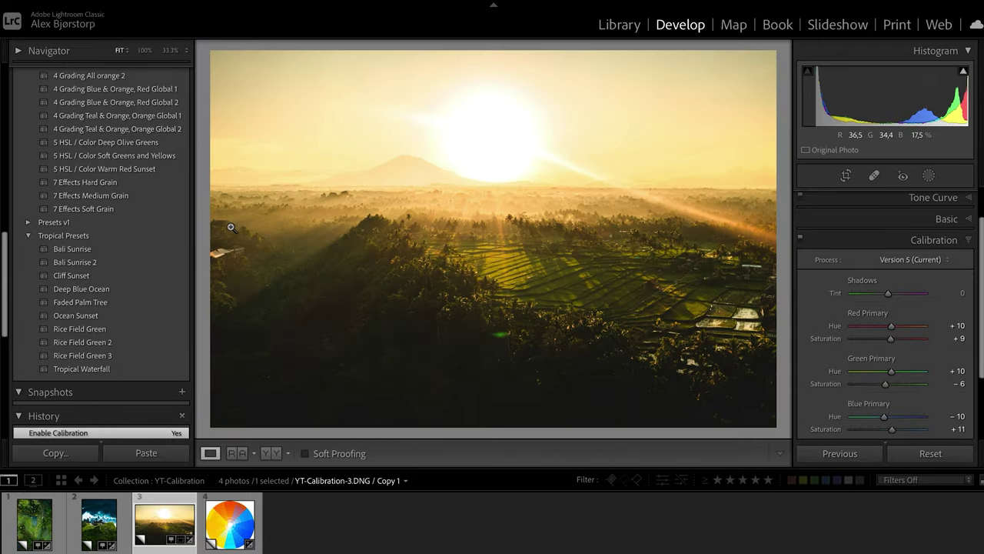
{"action": "scroll", "coordinate": [148, 231], "scroll_direction": "up", "scroll_amount": 8}
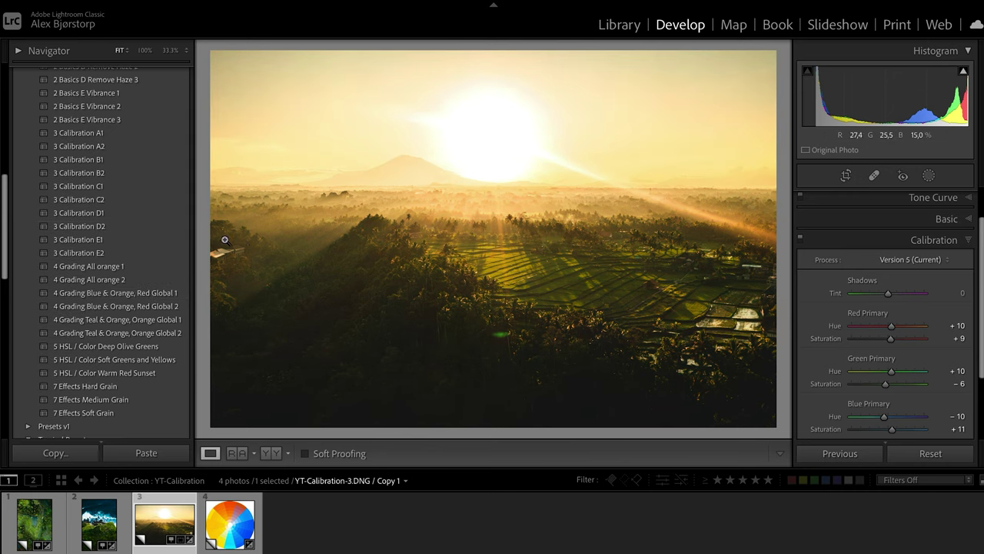
{"action": "scroll", "coordinate": [150, 213], "scroll_direction": "up", "scroll_amount": 2}
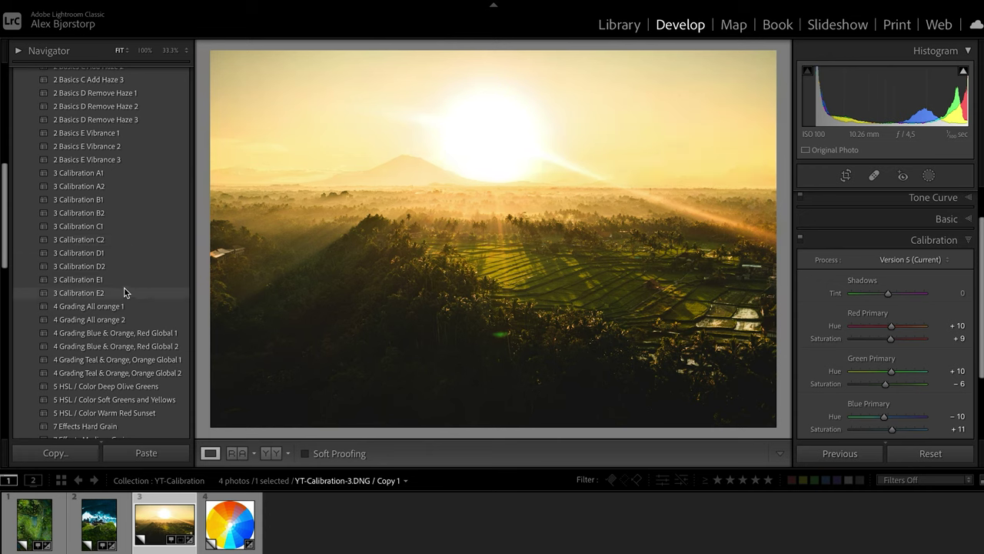
Select ColorWheel.png, reset its three primaries, and set Red Primary Hue to +10
{"action": "left_click", "coordinate": [224, 529]}
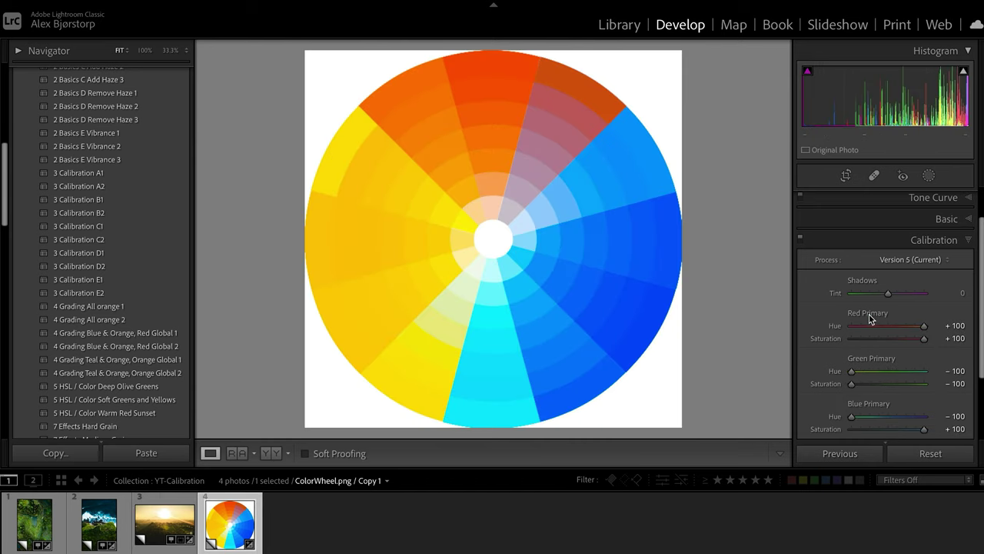
{"action": "double_click", "coordinate": [867, 313]}
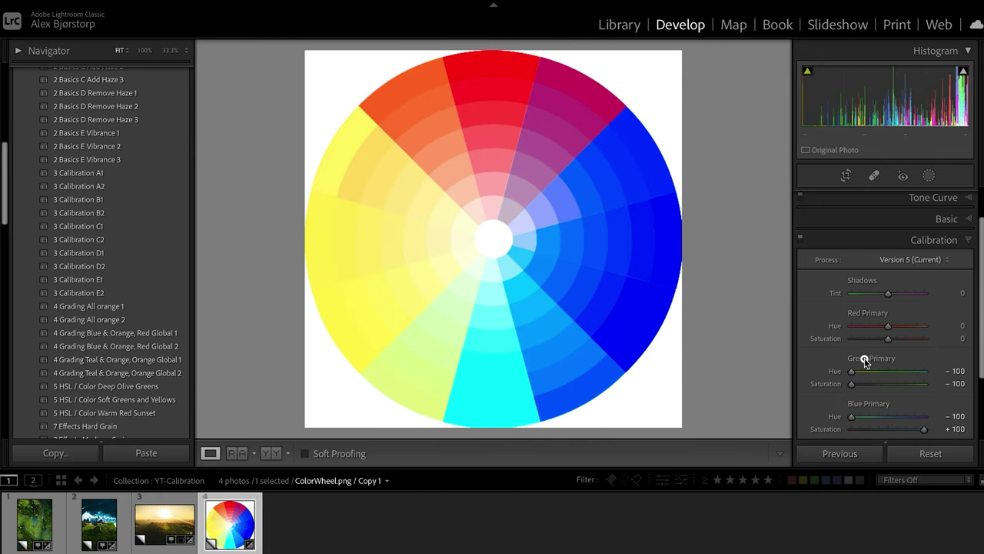
{"action": "double_click", "coordinate": [865, 360]}
{"action": "double_click", "coordinate": [869, 401]}
{"action": "left_click_drag", "start_coordinate": [891, 328], "coordinate": [887, 433]}
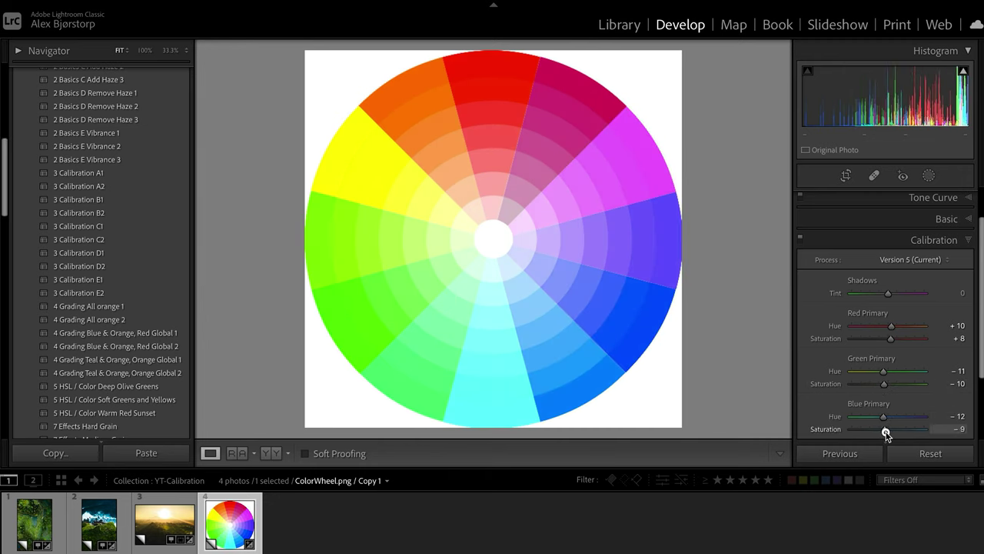
Compare the colour wheel with calibration off and on, then return to the sunrise photo
{"action": "left_click", "coordinate": [799, 240]}
{"action": "left_click", "coordinate": [800, 239]}
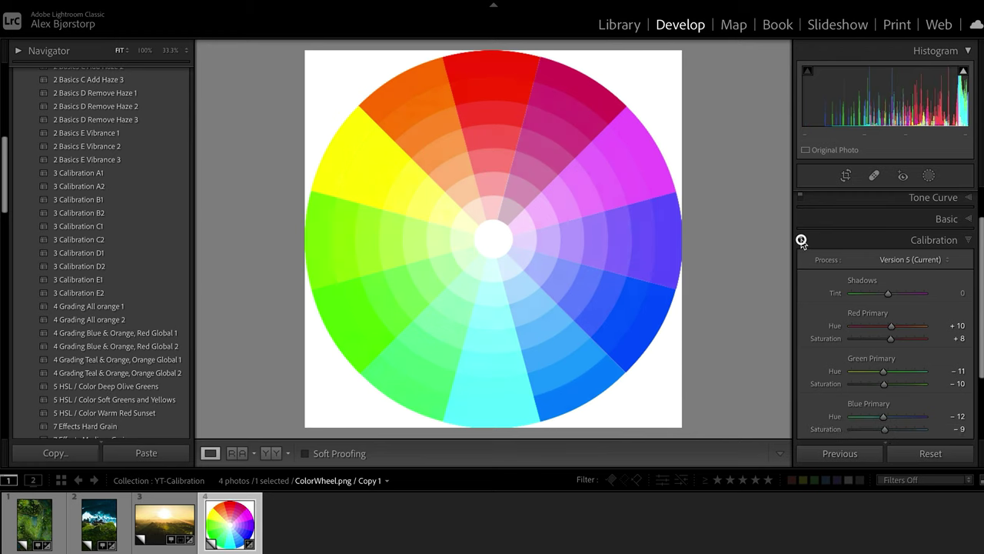
{"action": "left_click", "coordinate": [800, 240]}
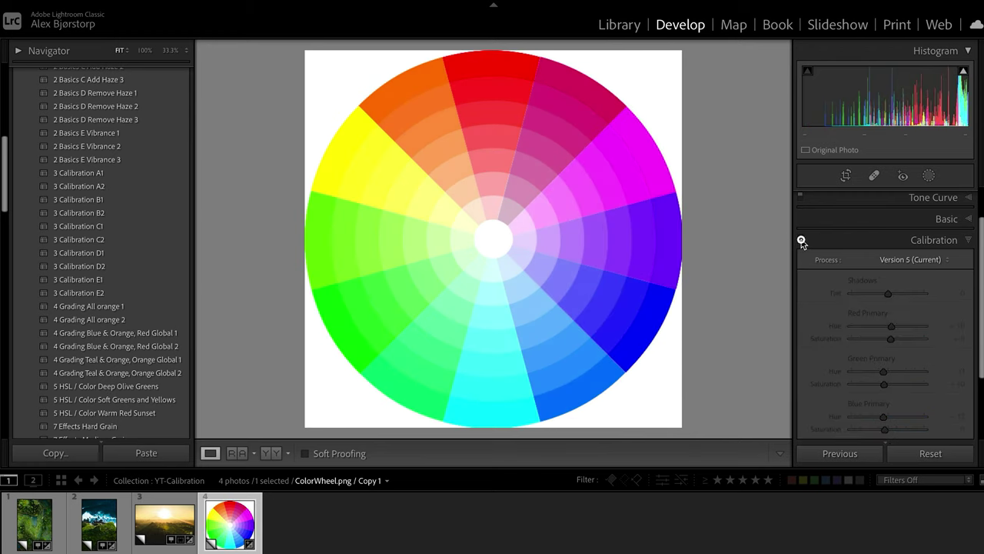
{"action": "left_click", "coordinate": [801, 240]}
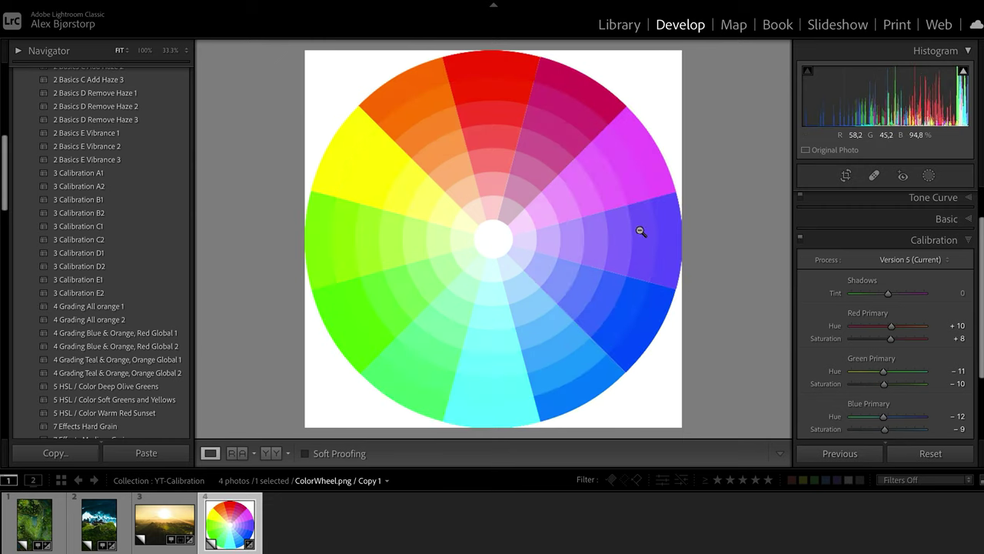
{"action": "left_click", "coordinate": [801, 240]}
{"action": "left_click", "coordinate": [801, 240]}
{"action": "left_click", "coordinate": [801, 240]}
{"action": "left_click", "coordinate": [801, 240]}
{"action": "left_click", "coordinate": [801, 240]}
{"action": "left_click", "coordinate": [801, 239]}
{"action": "left_click", "coordinate": [802, 240]}
{"action": "left_click", "coordinate": [801, 240]}
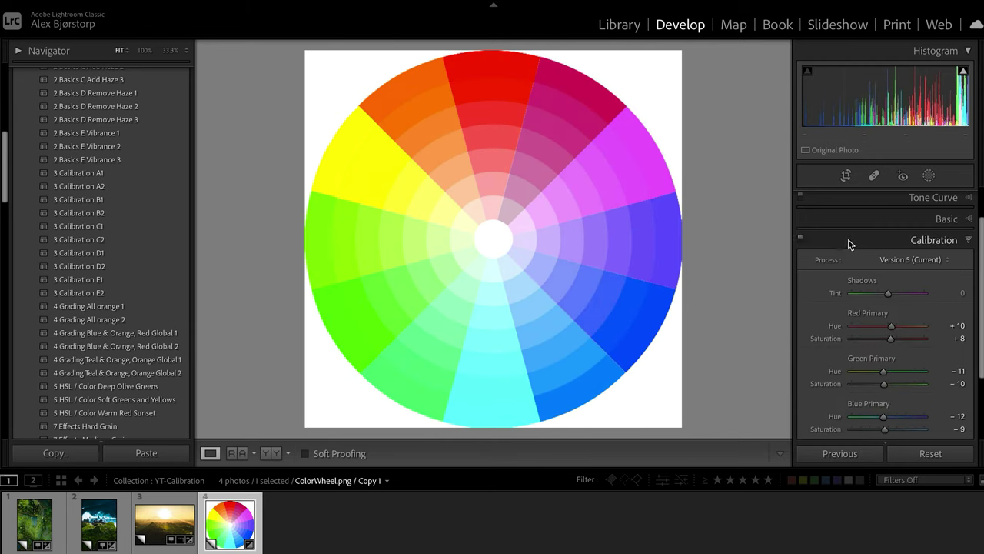
{"action": "left_click", "coordinate": [161, 518]}
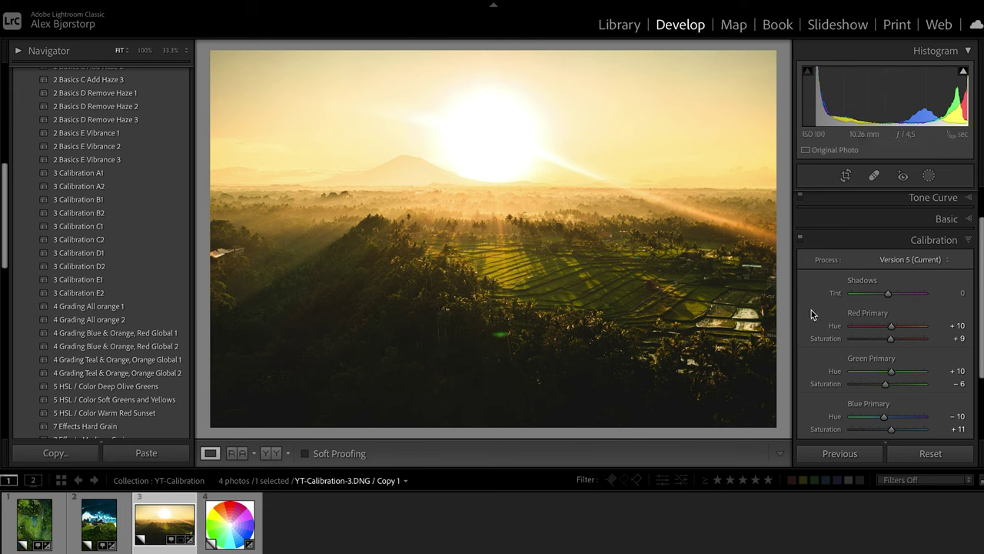
Collapse the Calibration panel on the sunrise rice-field photo
{"action": "left_click", "coordinate": [966, 240]}
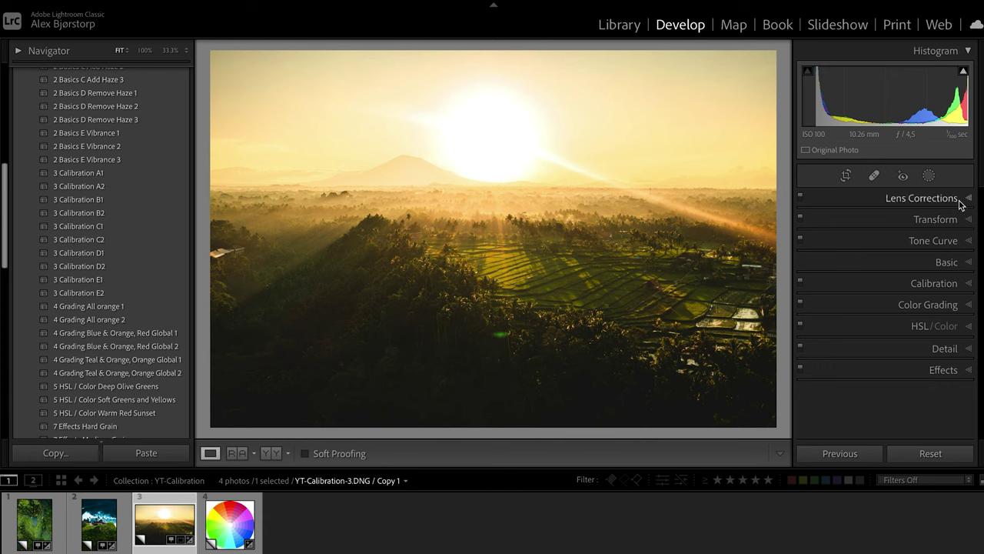